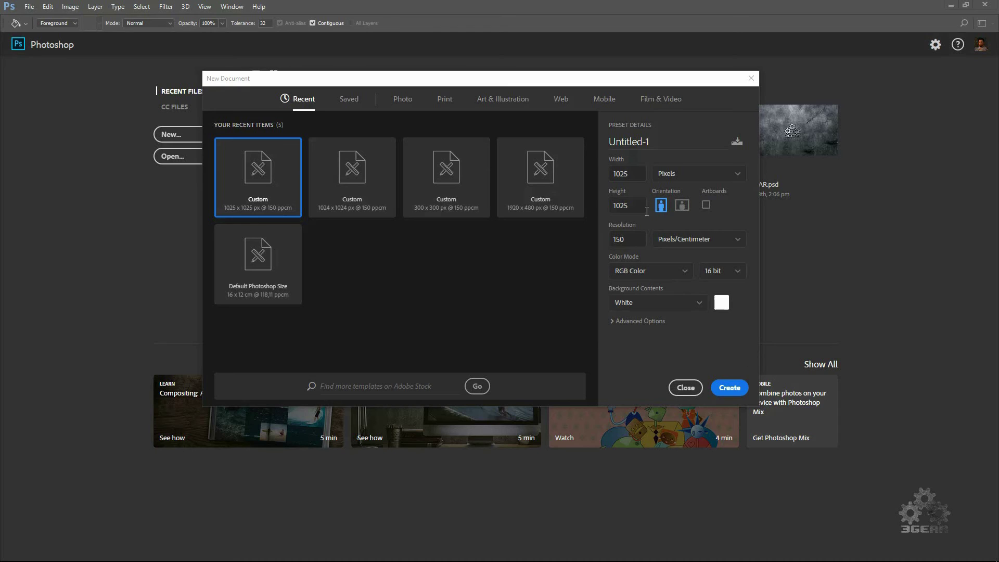
# Trim the document width value and enter 255 as the width.
pyautogui.doubleClick(634, 176)
pyautogui.click(630, 176)
pyautogui.doubleClick(628, 175)
pyautogui.click(632, 176)
pyautogui.press('BackSpace')
pyautogui.doubleClick(625, 174)
pyautogui.click(633, 176)
pyautogui.press('BackSpace')
pyautogui.hotkey('ctrl', 'a')
pyautogui.write('255')
# Change the document width to 513 pixels.
pyautogui.moveTo(632, 205); pyautogui.dragTo(610, 206)
pyautogui.click(632, 177)
pyautogui.hotkey('ctrl', 'a')
pyautogui.write('513')
pyautogui.press('Tab')
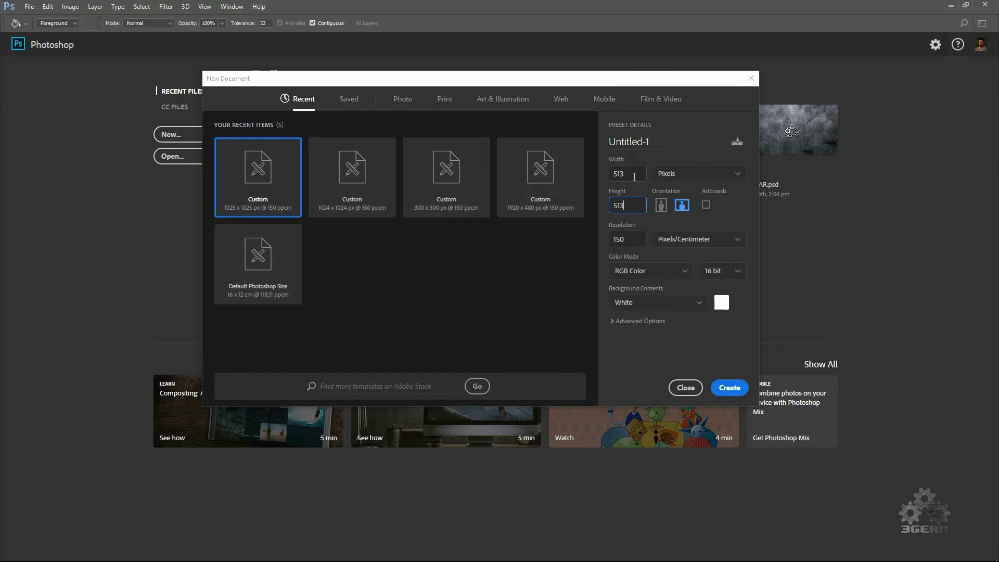
# Try a 1025 × 1025 pixel size, then a width of 2045.
pyautogui.moveTo(634, 177); pyautogui.dragTo(612, 175)
pyautogui.write('1025')
pyautogui.doubleClick(634, 205)
pyautogui.write('1025')
pyautogui.doubleClick(632, 174)
pyautogui.write('2045')
pyautogui.doubleClick(635, 204)
pyautogui.write('2045')
# Try widths of 4095 and then 8195 pixels.
pyautogui.doubleClick(631, 173)
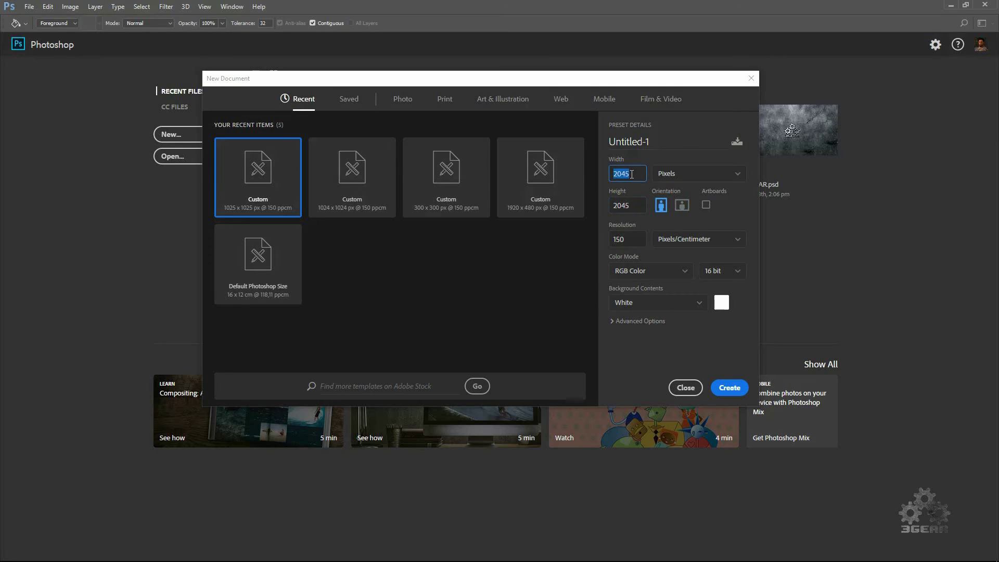
pyautogui.write('4095')
pyautogui.doubleClick(631, 206)
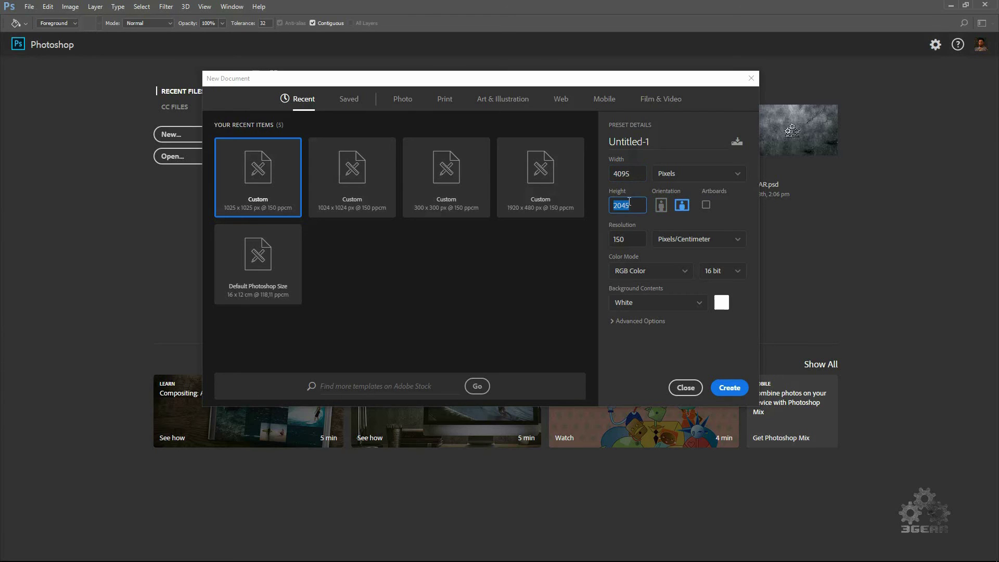
pyautogui.write('4095')
pyautogui.click(635, 176)
pyautogui.write('8')
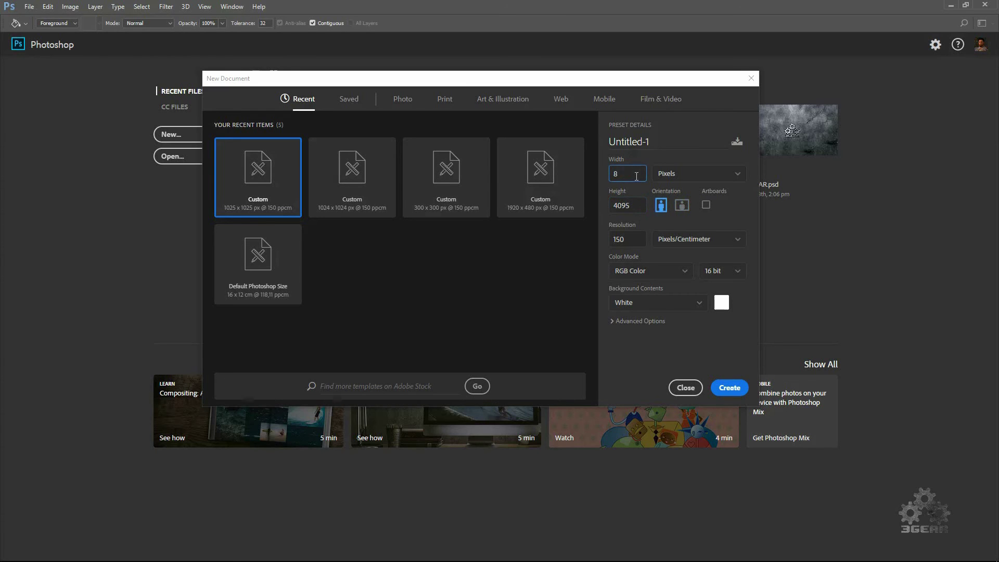
pyautogui.write('195')
pyautogui.click(635, 207)
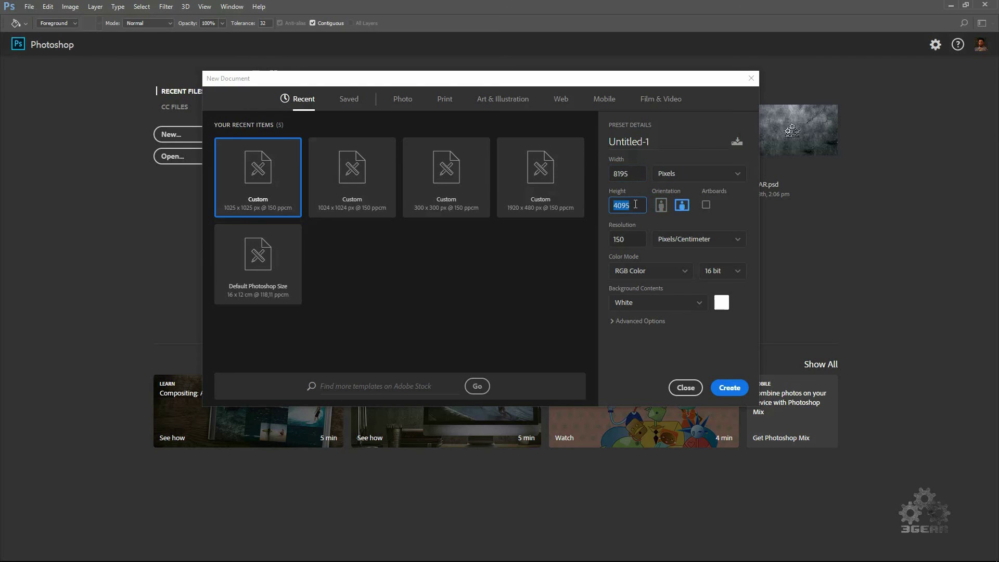
pyautogui.write('8195')
# Return the size to 1025 × 1025 pixels and select the 150 resolution value.
pyautogui.click(626, 175)
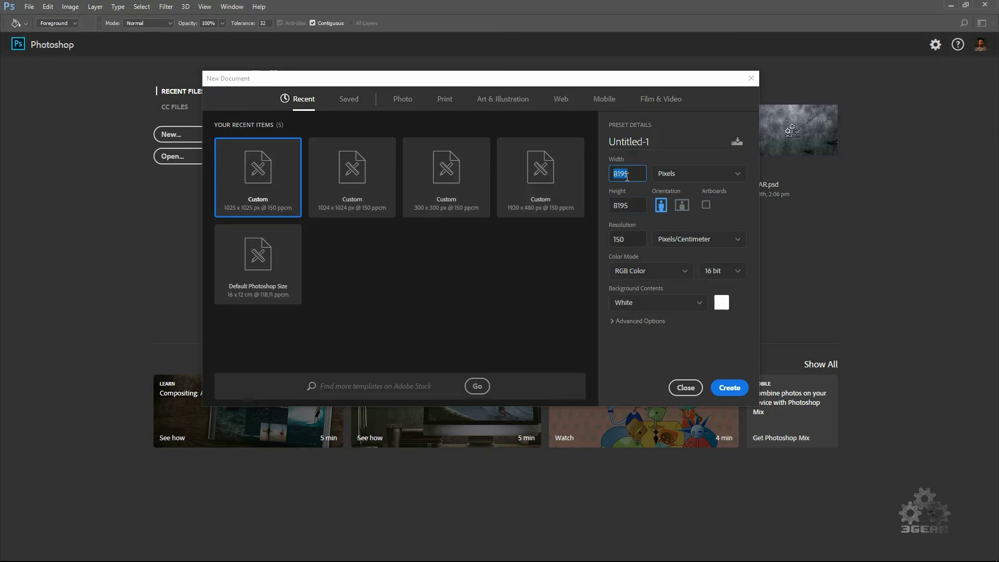
pyautogui.write('1025')
pyautogui.click(636, 210)
pyautogui.write('102')
pyautogui.click(631, 359)
pyautogui.doubleClick(634, 243)
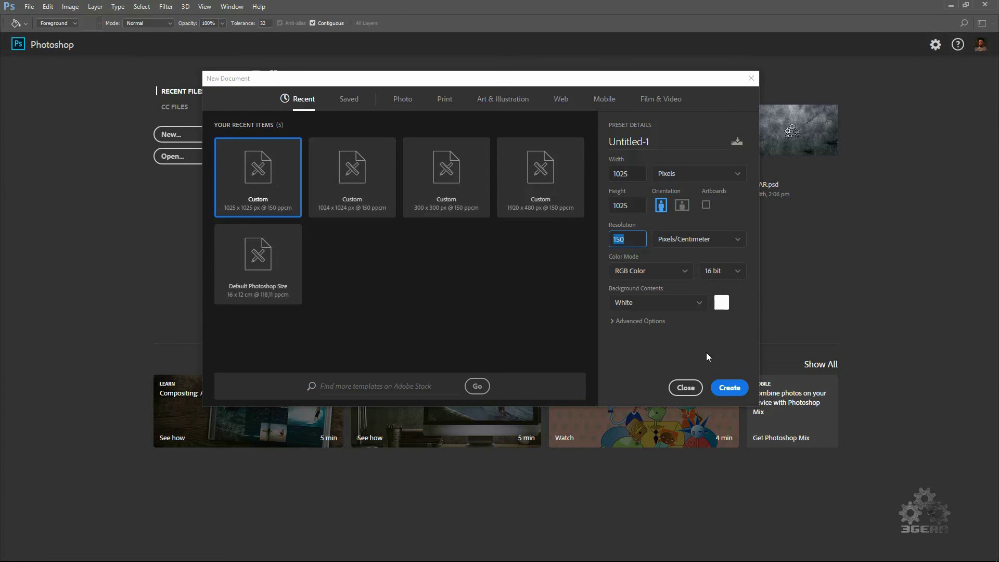
# Create the 1025 × 1025 document, collapse History, and fit the canvas in the window.
pyautogui.click(728, 392)
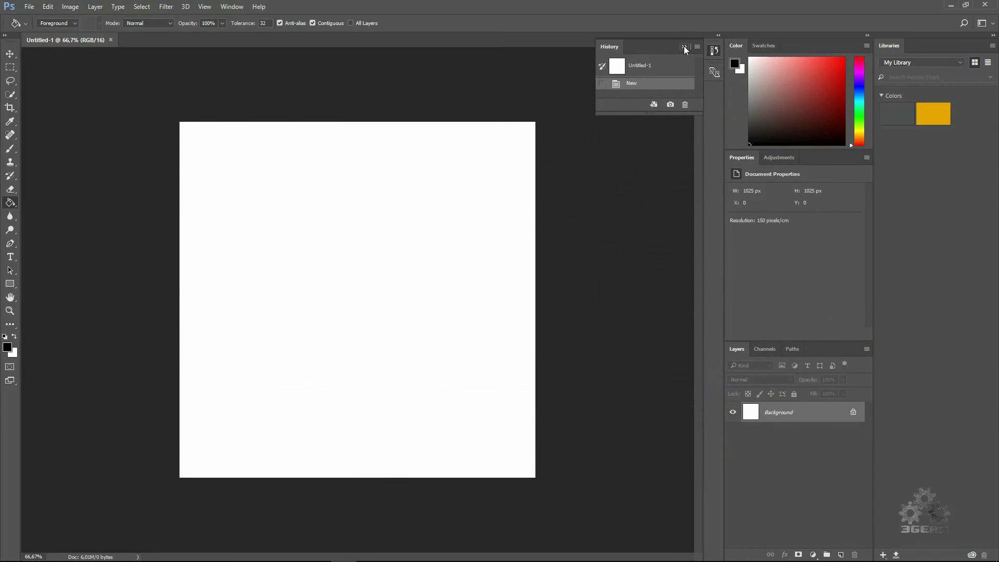
pyautogui.click(683, 46)
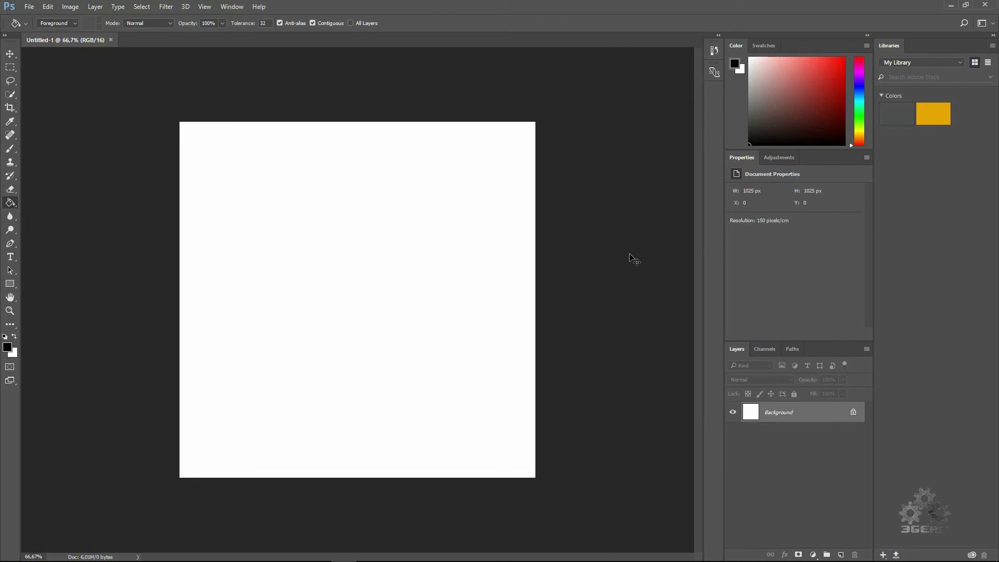
pyautogui.hotkey('ctrl', '0')
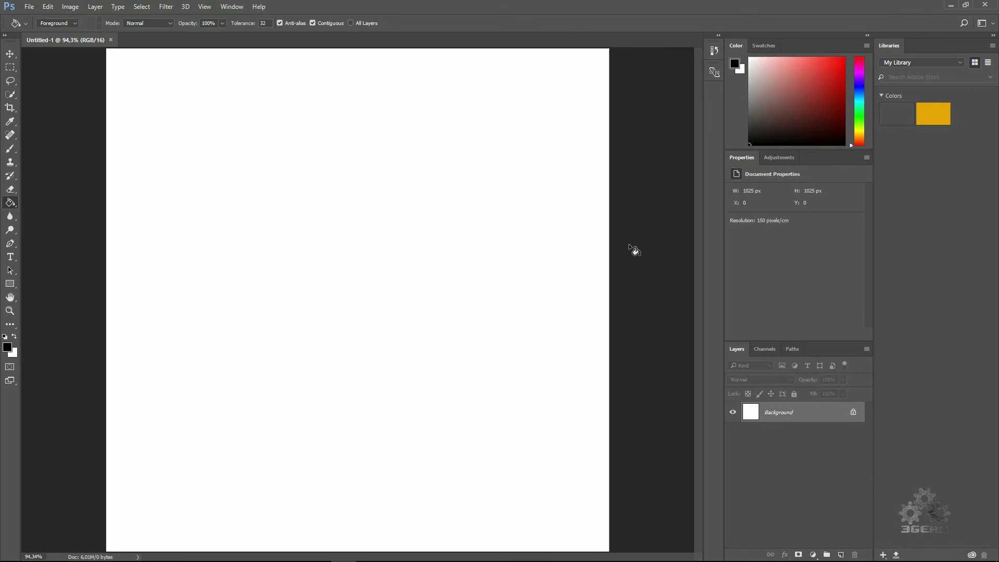
# Apply Filter > Render > Clouds to the blank canvas.
pyautogui.click(166, 7)
pyautogui.moveTo(183, 174)
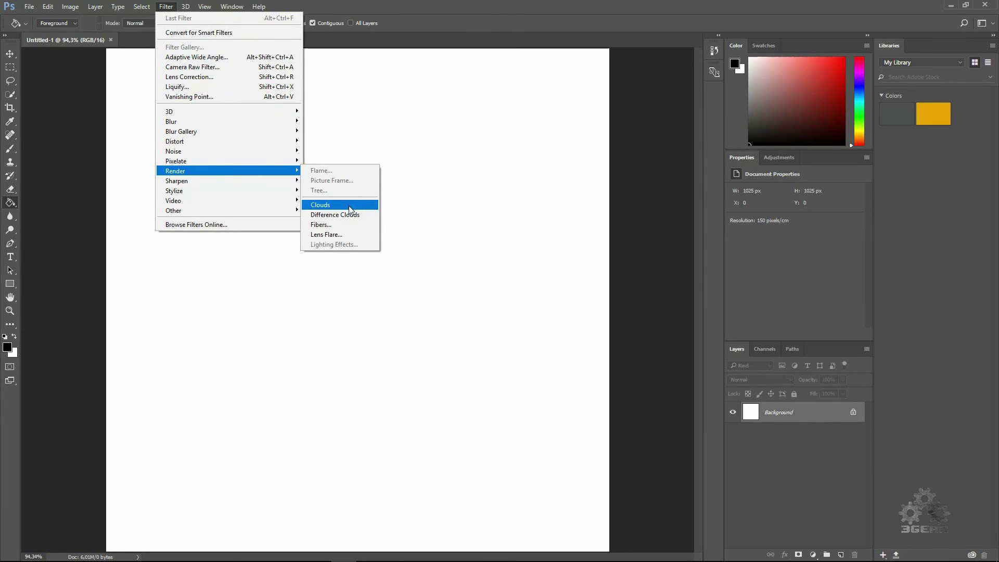
pyautogui.click(321, 205)
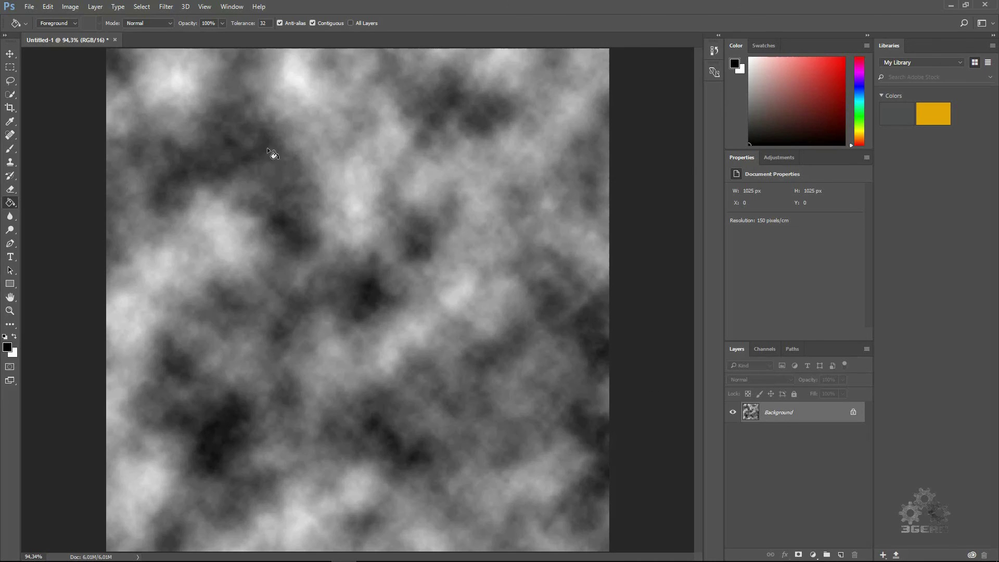
# Save As a Photoshop Raw file named B with IBM PC byte order.
pyautogui.click(29, 9)
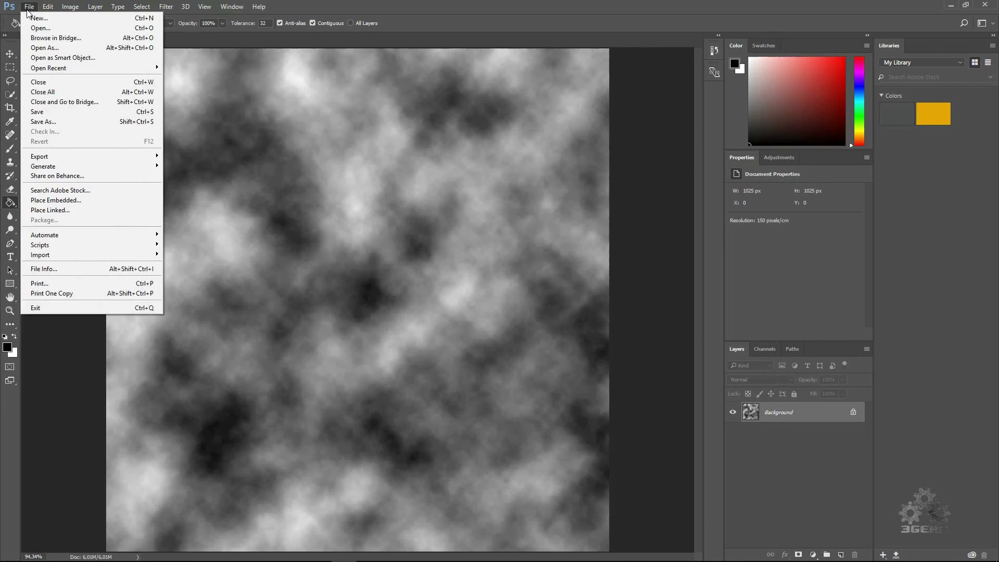
pyautogui.click(57, 123)
pyautogui.click(110, 240)
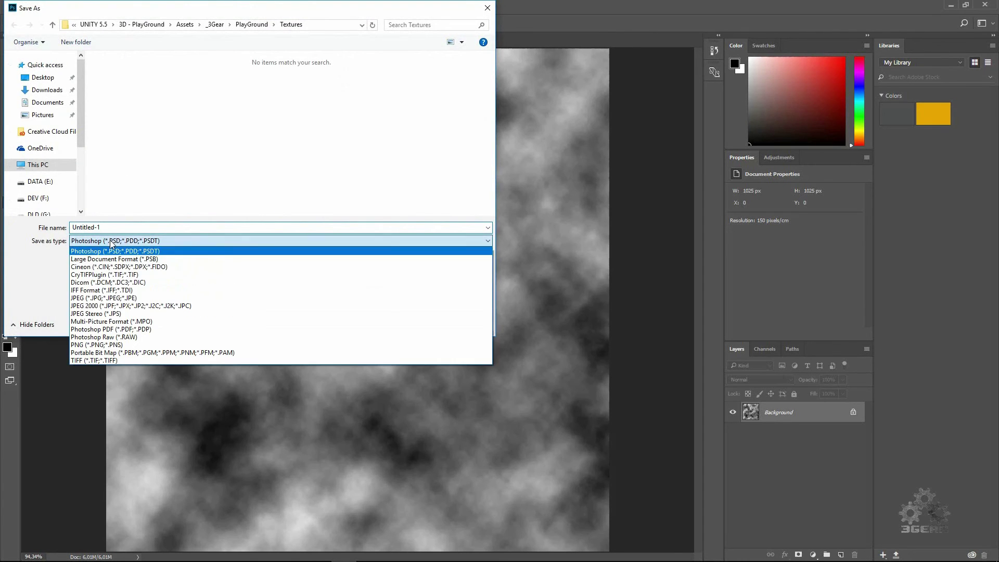
pyautogui.click(126, 338)
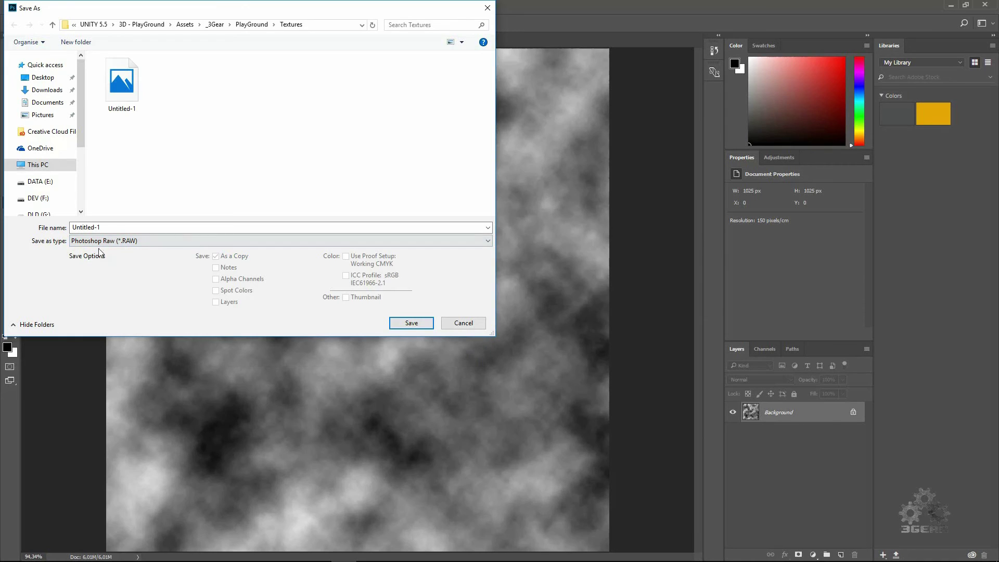
pyautogui.doubleClick(103, 228)
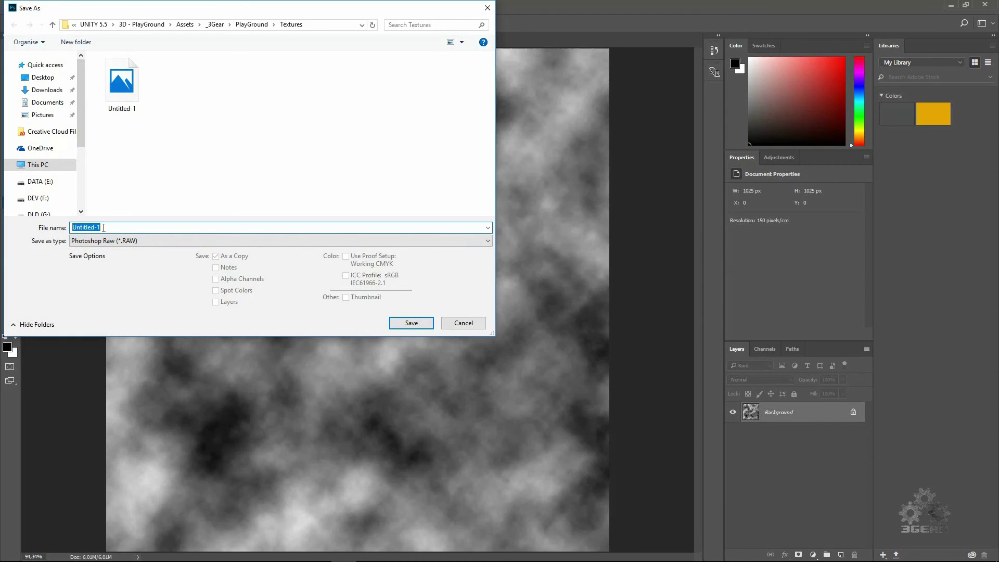
pyautogui.write('Basic1')
pyautogui.click(410, 323)
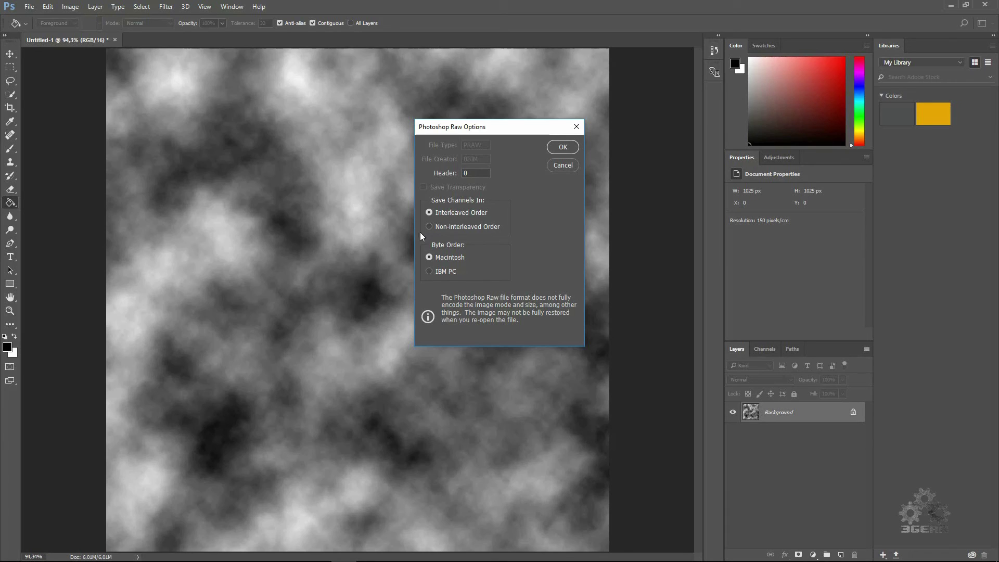
pyautogui.click(429, 271)
pyautogui.click(562, 149)
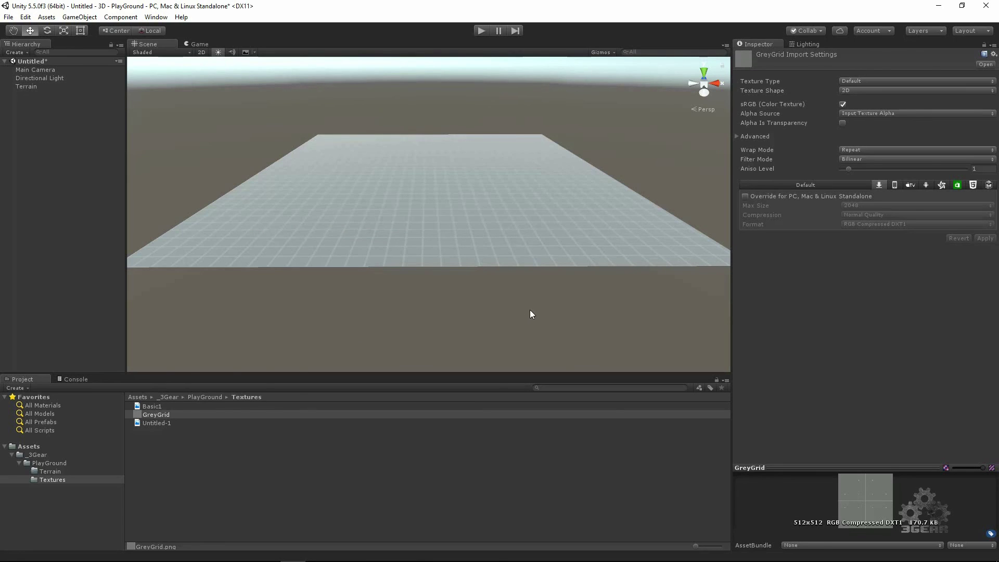
# Select the Terrain object and show its Terrain Settings down to the Heightmap section.
pyautogui.click(31, 88)
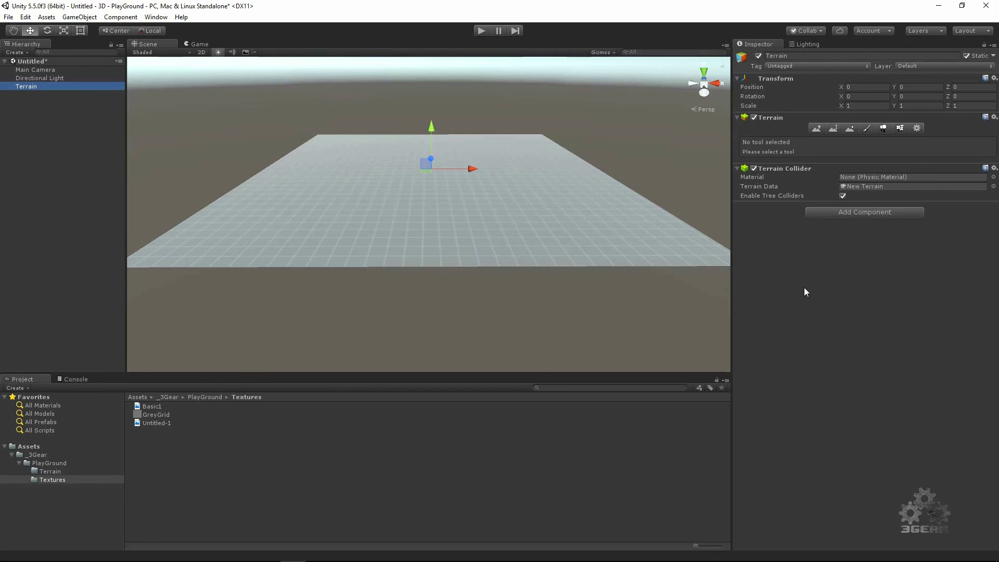
pyautogui.click(916, 128)
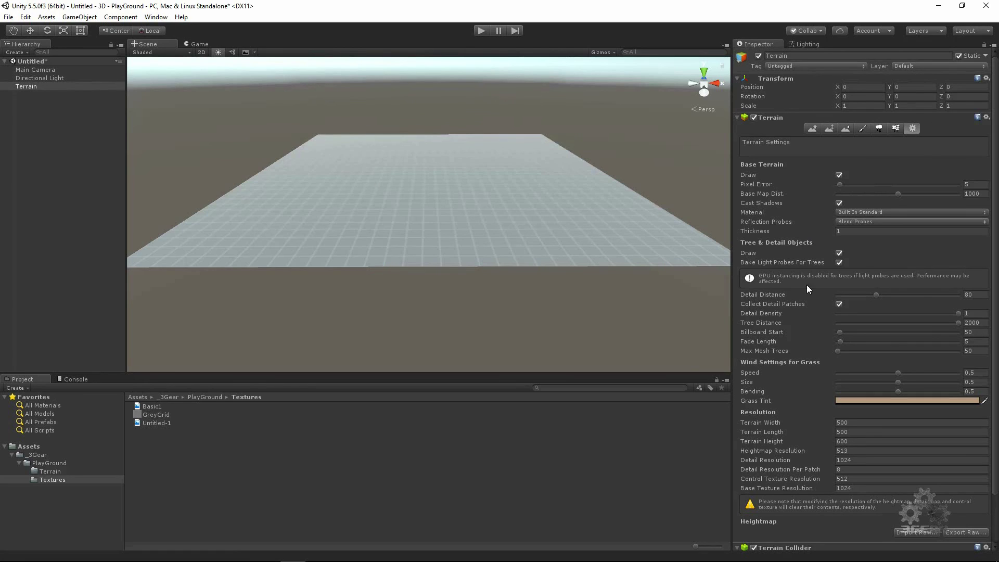
pyautogui.scroll(-3, 828, 504)
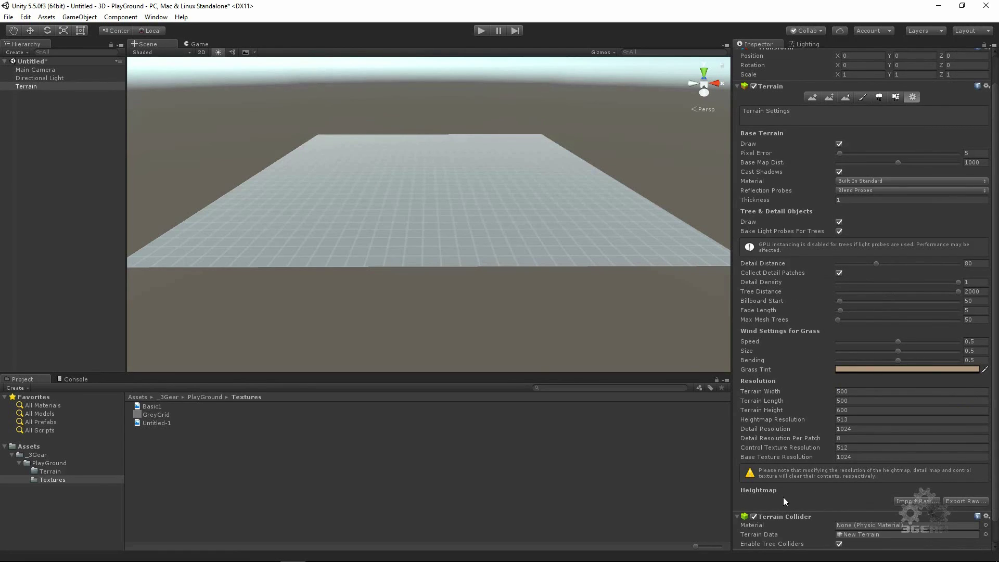
# Import Raw and open Basic1 from Assets/_3Gear/PlayGround/Textures.
pyautogui.click(909, 502)
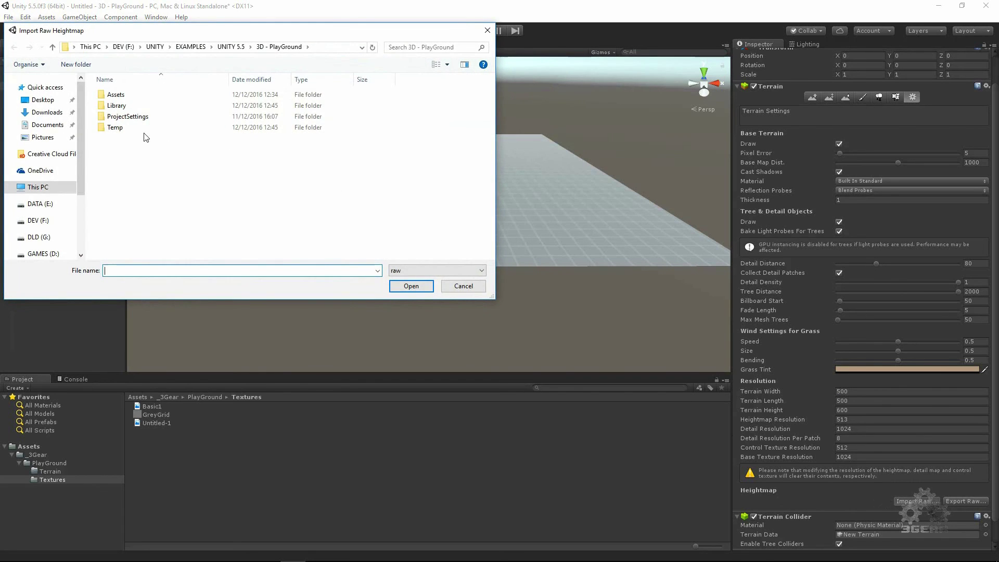
pyautogui.click(124, 96)
pyautogui.doubleClick(120, 95)
pyautogui.doubleClick(120, 96)
pyautogui.doubleClick(121, 95)
pyautogui.doubleClick(121, 106)
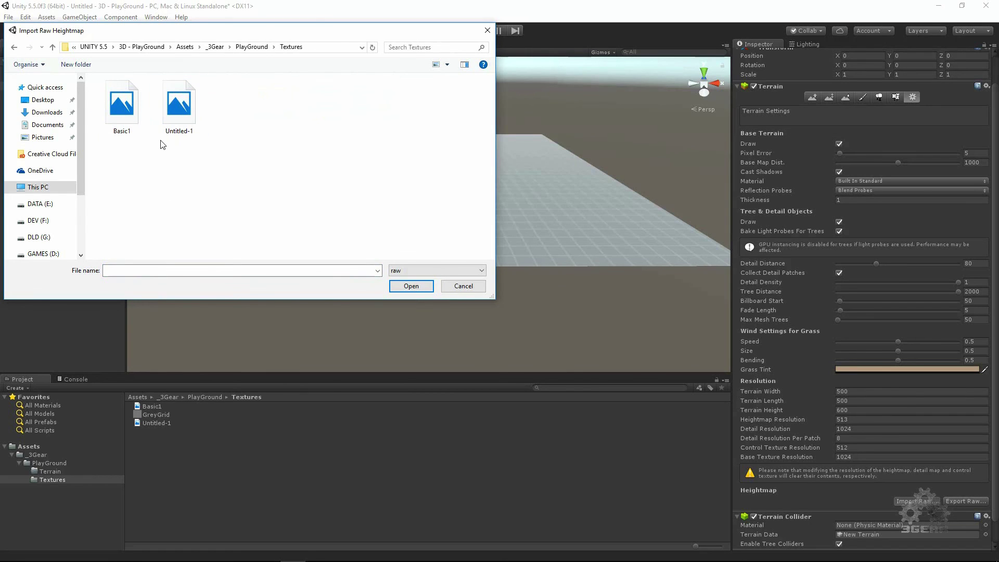
pyautogui.doubleClick(121, 109)
# Set the import Width and Height to 1025.
pyautogui.click(92, 48)
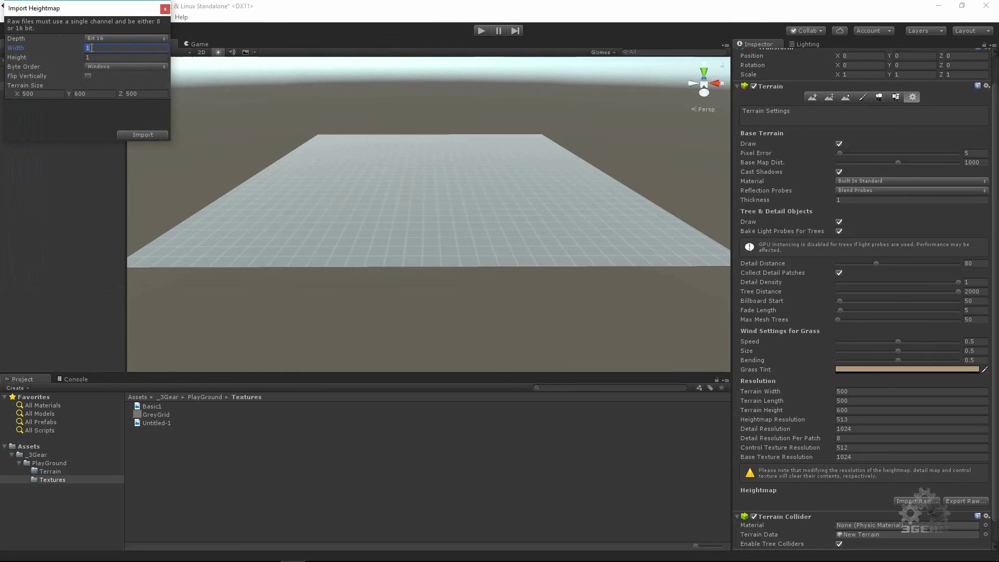
pyautogui.click(91, 47)
pyautogui.write('025')
pyautogui.click(96, 57)
pyautogui.click(96, 58)
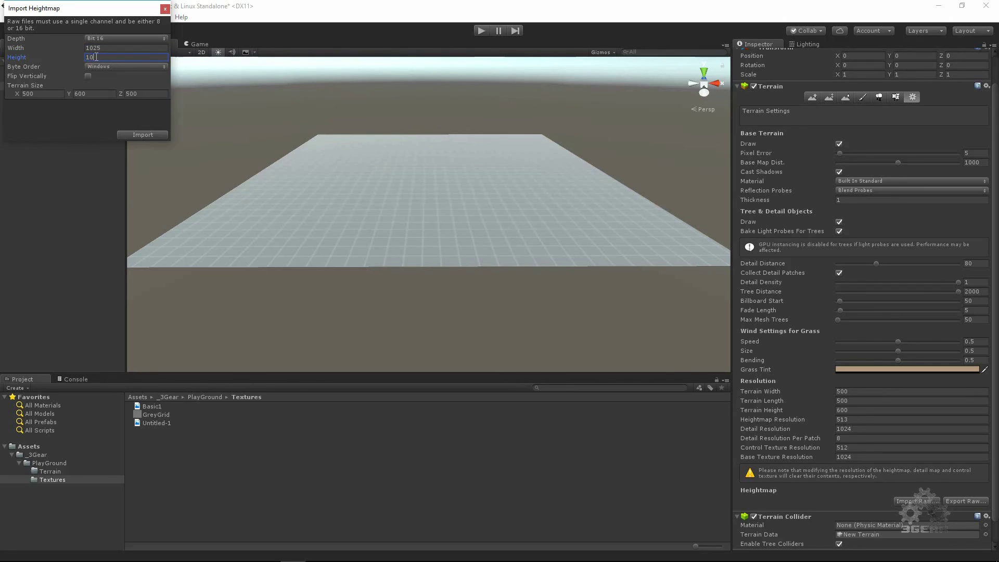
pyautogui.write('025')
pyautogui.click(106, 49)
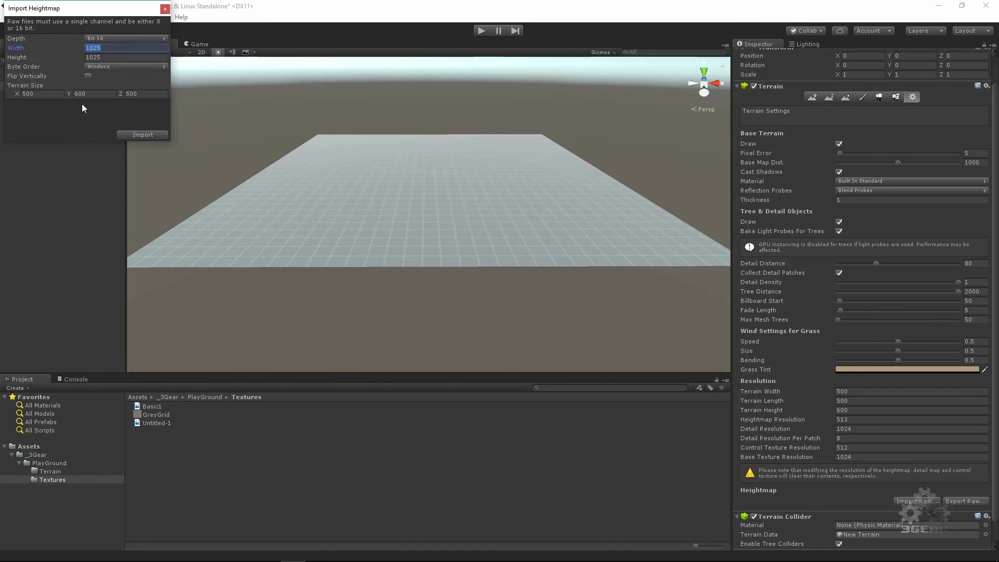
# Import the heightmap and frame and orbit around the spiky terrain.
pyautogui.click(142, 135)
pyautogui.press('f')
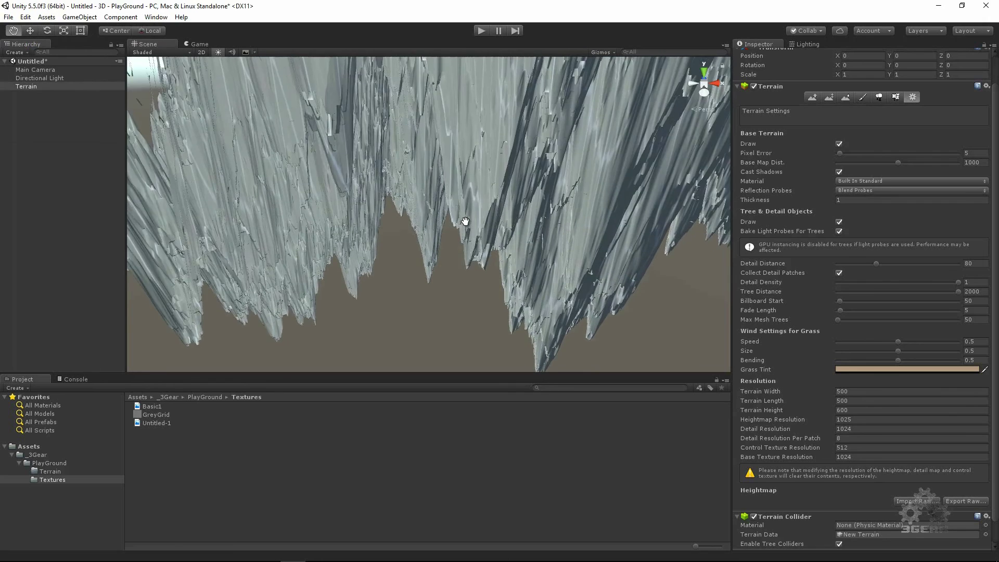
pyautogui.scroll(10, 483, 193)
pyautogui.scroll(-5, 536, 193)
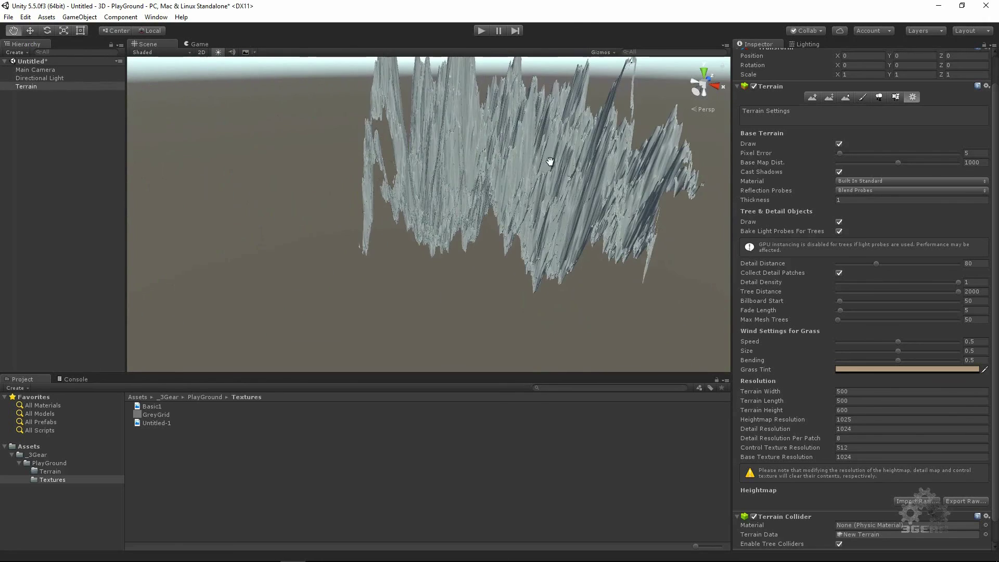
pyautogui.moveTo(548, 223); pyautogui.dragTo(529, 183)
pyautogui.scroll(5, 484, 192)
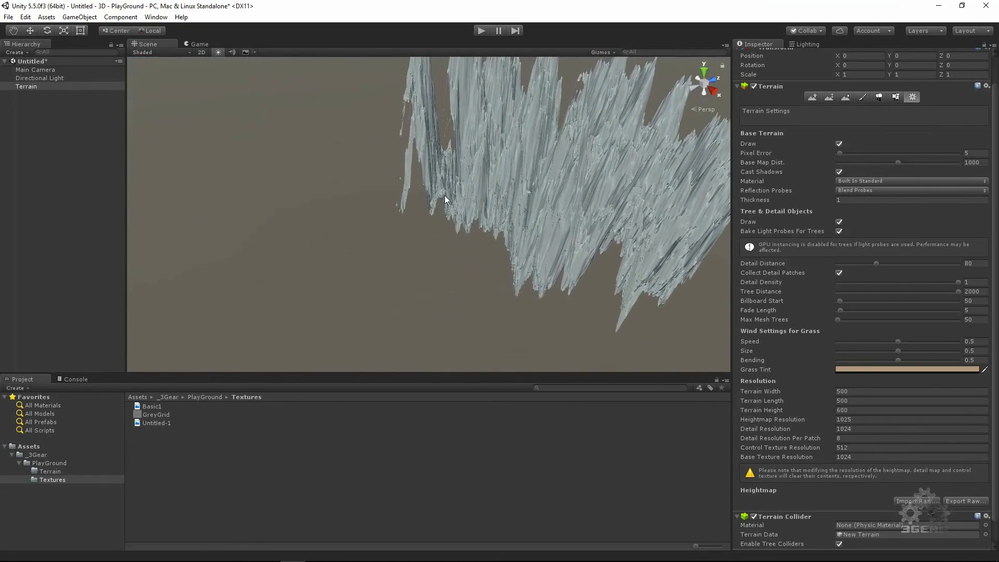
pyautogui.moveTo(444, 200)
pyautogui.mouseDown()
pyautogui.moveTo(441, 187)
pyautogui.moveTo(378, 190)
pyautogui.moveTo(453, 190)
pyautogui.mouseUp()
pyautogui.scroll(5, 452, 186)
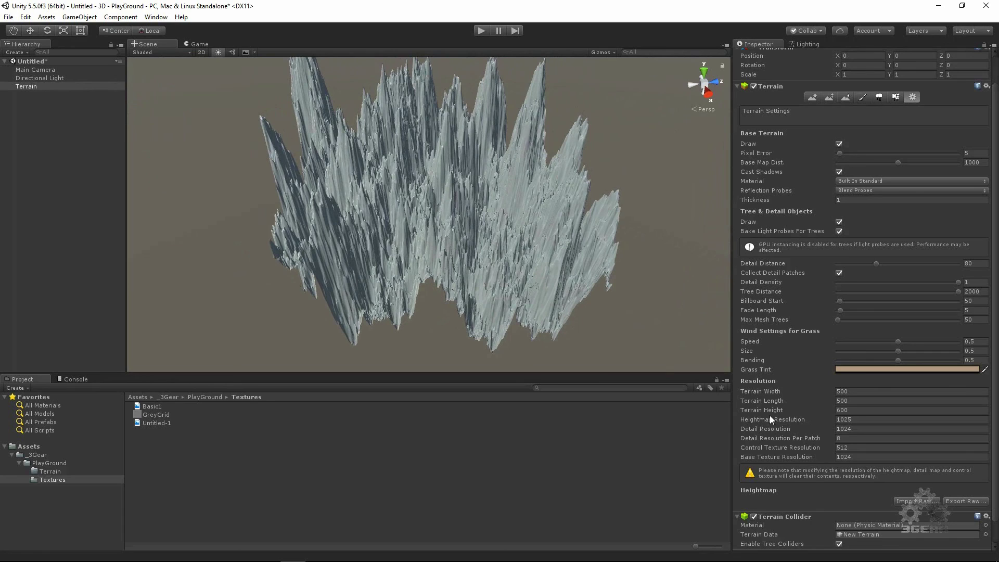
# Set Terrain Height to 100, then to 250, and inspect the peaks.
pyautogui.click(851, 410)
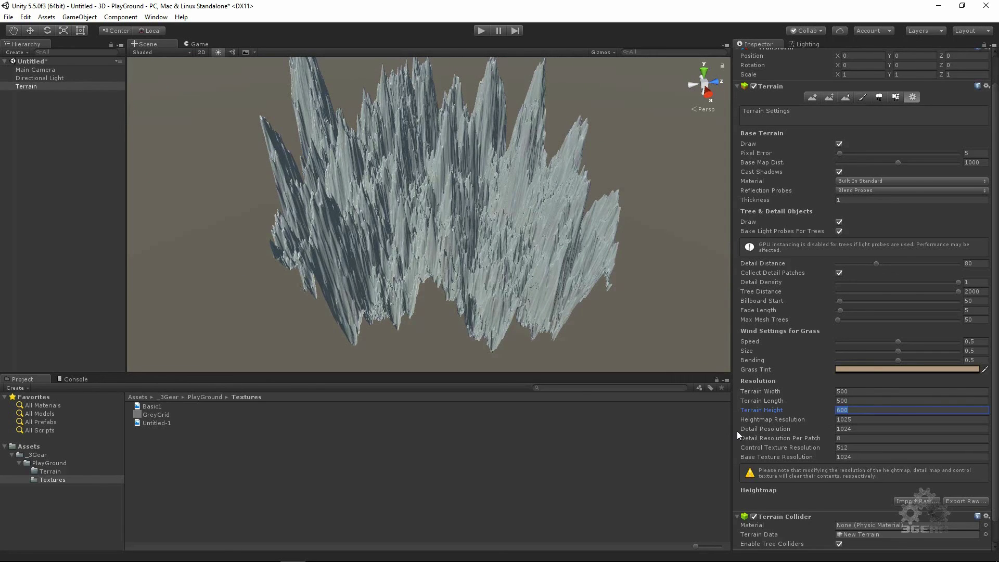
pyautogui.write('100')
pyautogui.press('Return')
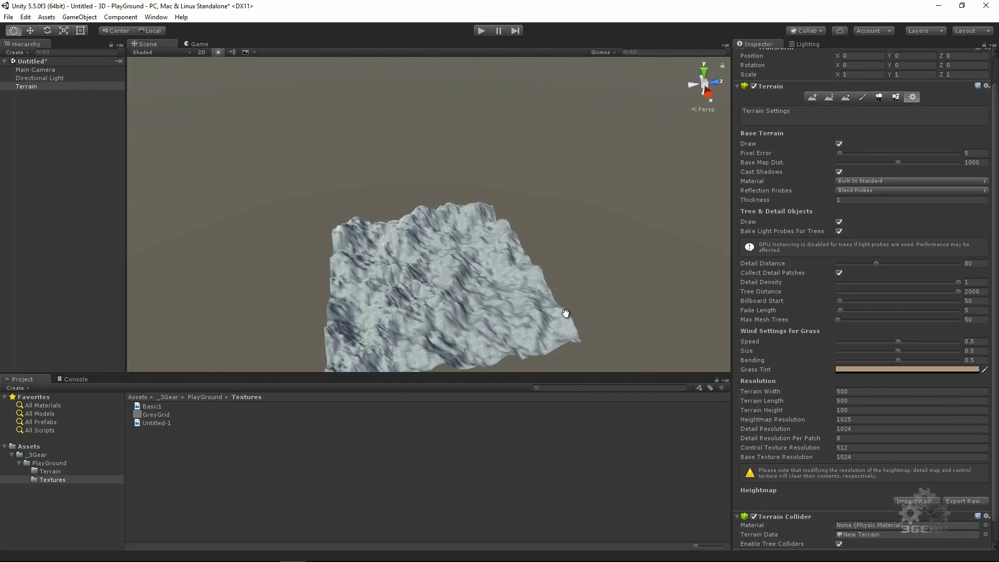
pyautogui.scroll(5, 490, 257)
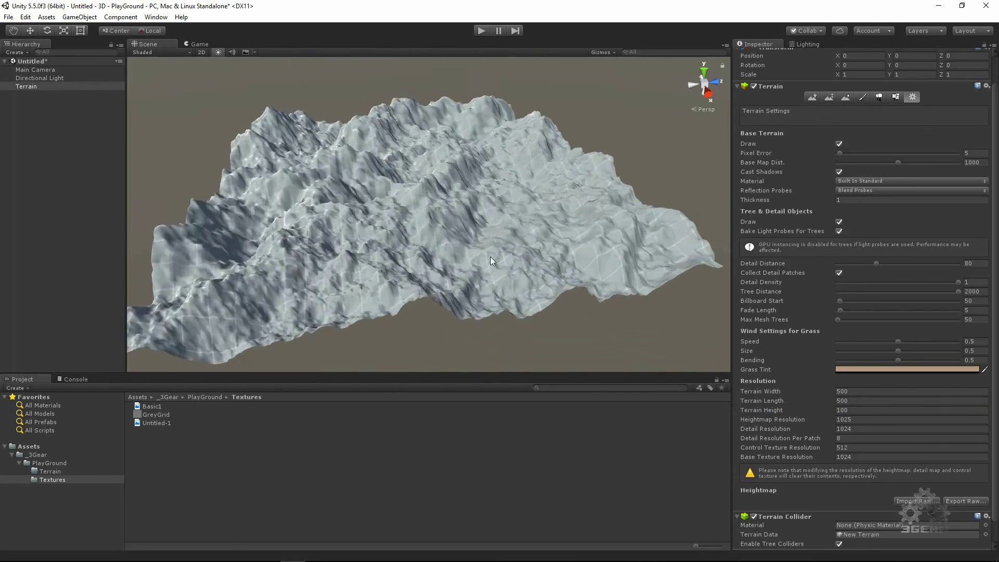
pyautogui.scroll(8, 490, 256)
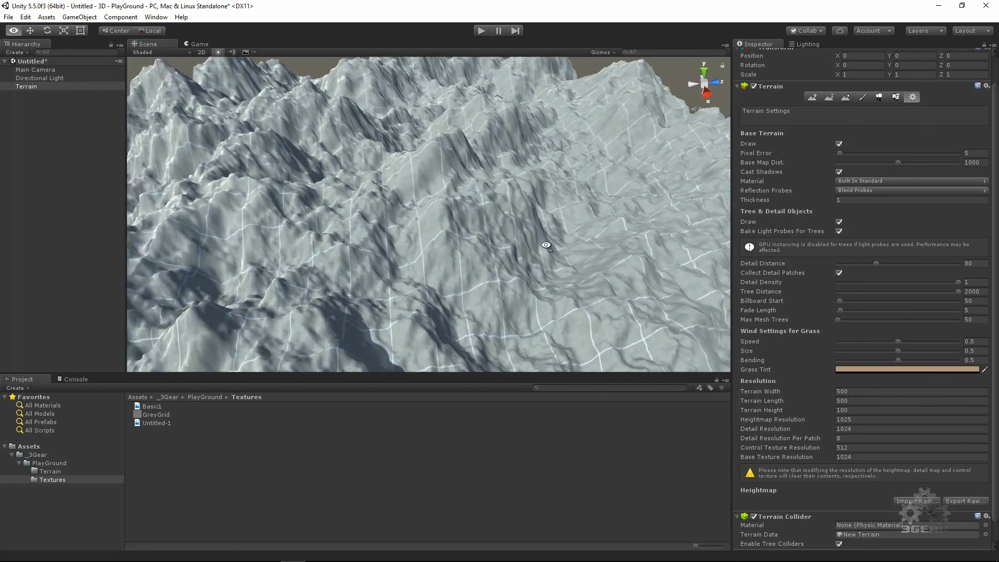
pyautogui.scroll(5, 480, 231)
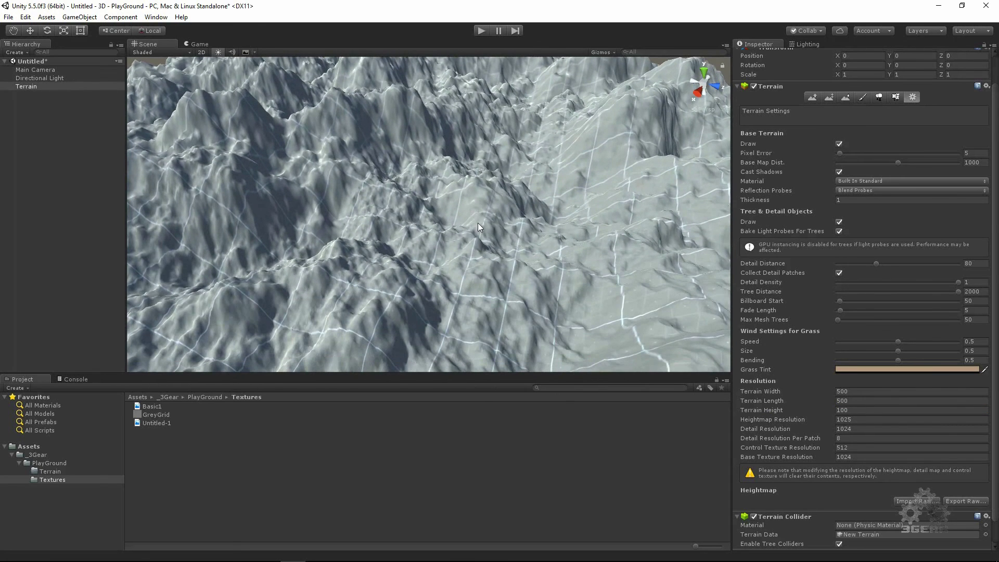
pyautogui.click(850, 409)
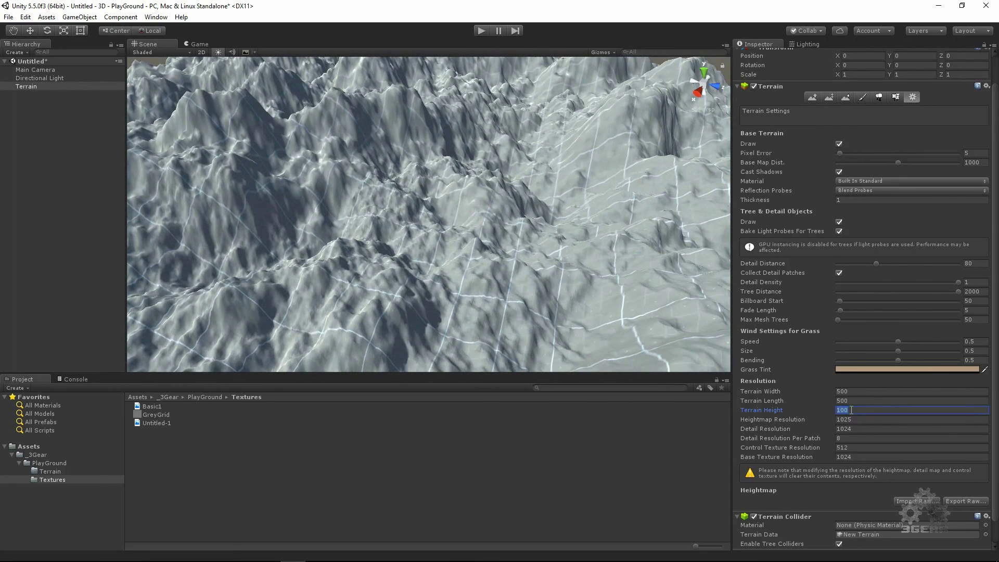
pyautogui.write('250')
pyautogui.press('Return')
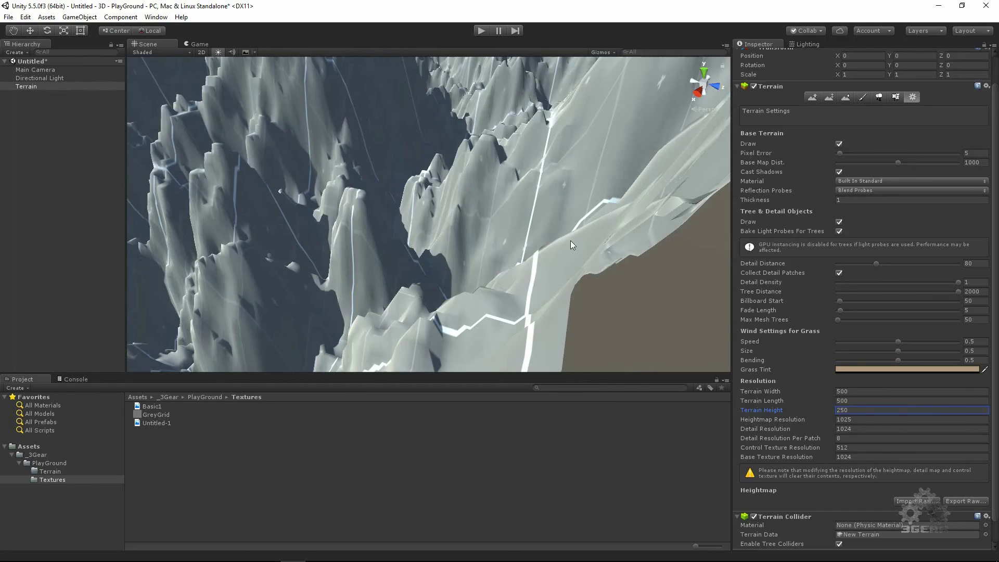
pyautogui.moveTo(570, 240); pyautogui.dragTo(425, 221)
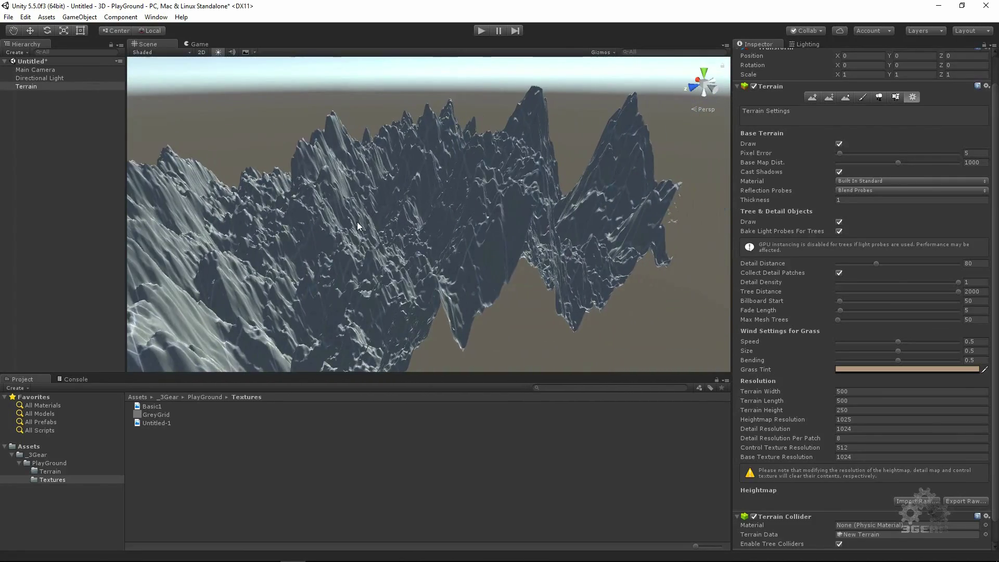
pyautogui.moveTo(357, 224); pyautogui.dragTo(464, 234)
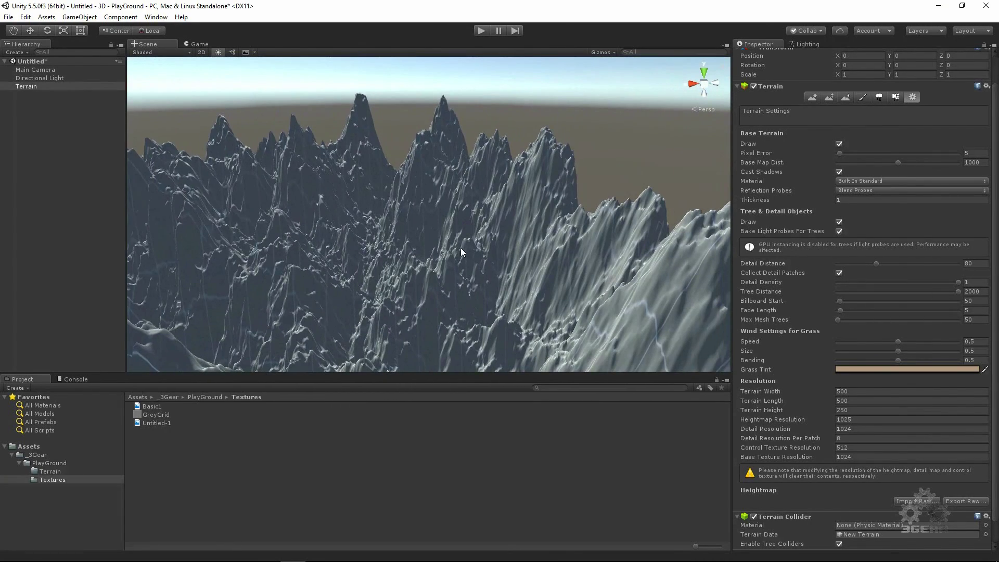
# Set Terrain Width and Length to 2000 and Terrain Height to 300.
pyautogui.click(853, 391)
pyautogui.write('2000')
pyautogui.click(849, 401)
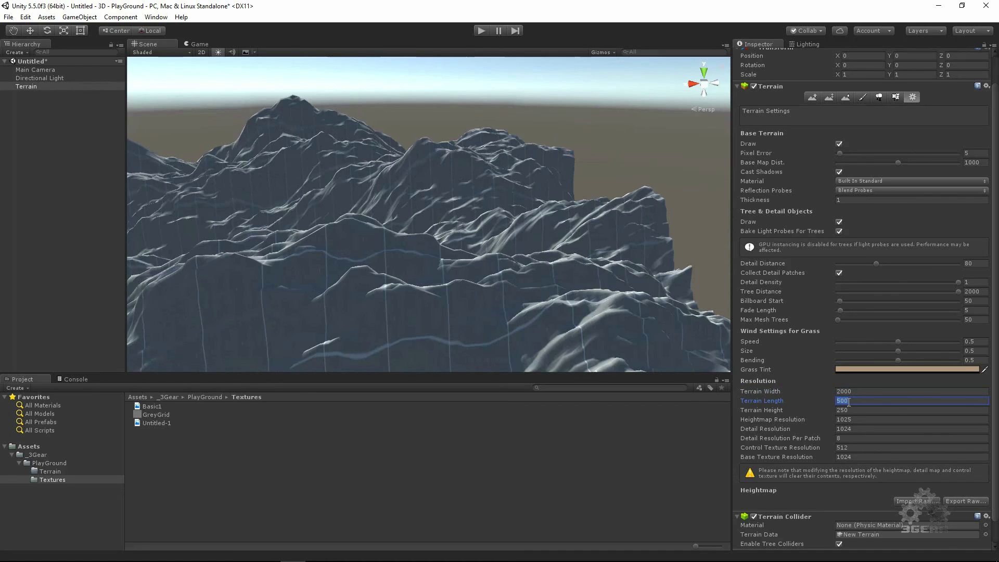
pyautogui.write('2000')
pyautogui.press('Return')
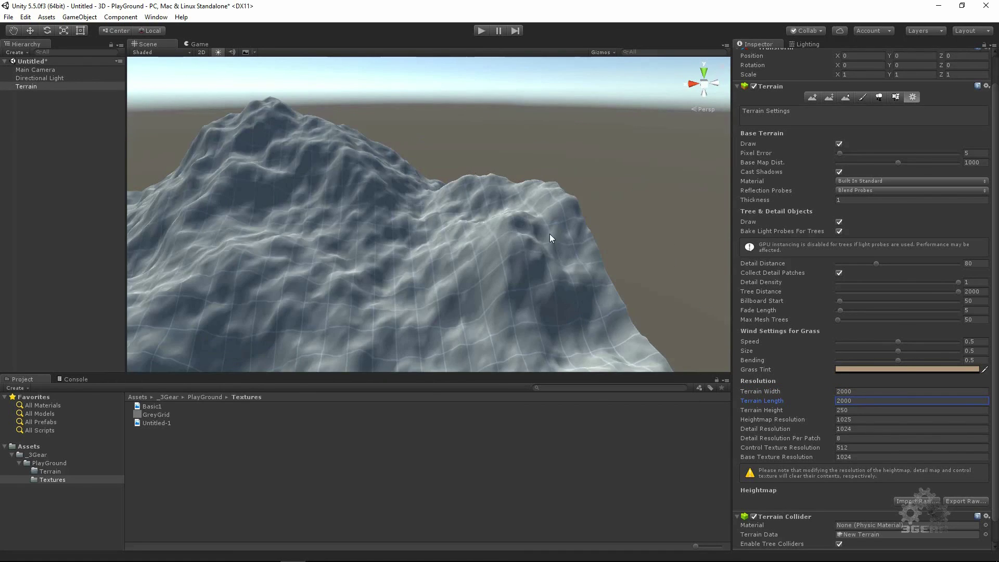
pyautogui.moveTo(551, 237); pyautogui.dragTo(297, 305)
pyautogui.moveTo(420, 249); pyautogui.dragTo(385, 264)
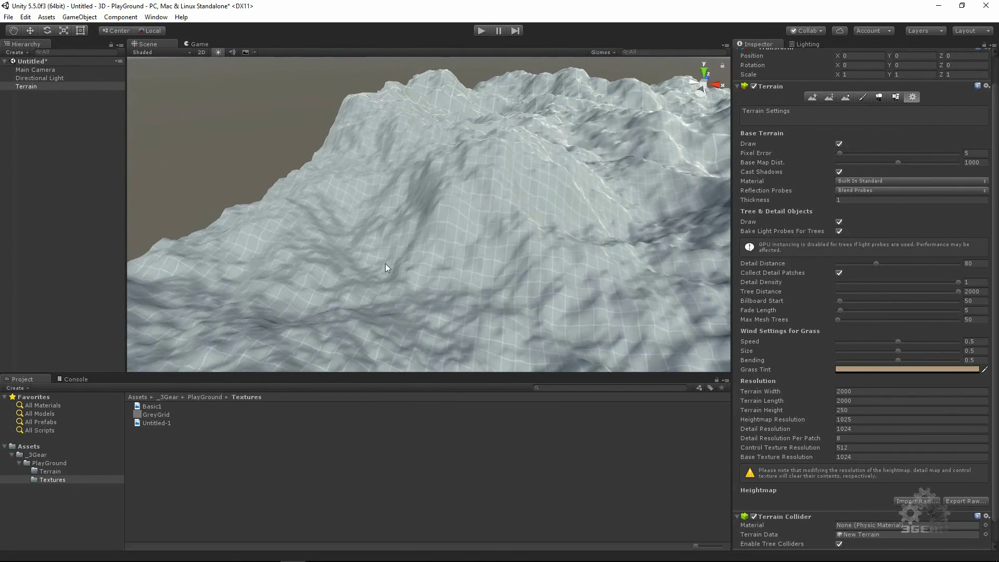
pyautogui.click(851, 409)
pyautogui.write('300')
pyautogui.moveTo(550, 224); pyautogui.dragTo(638, 154)
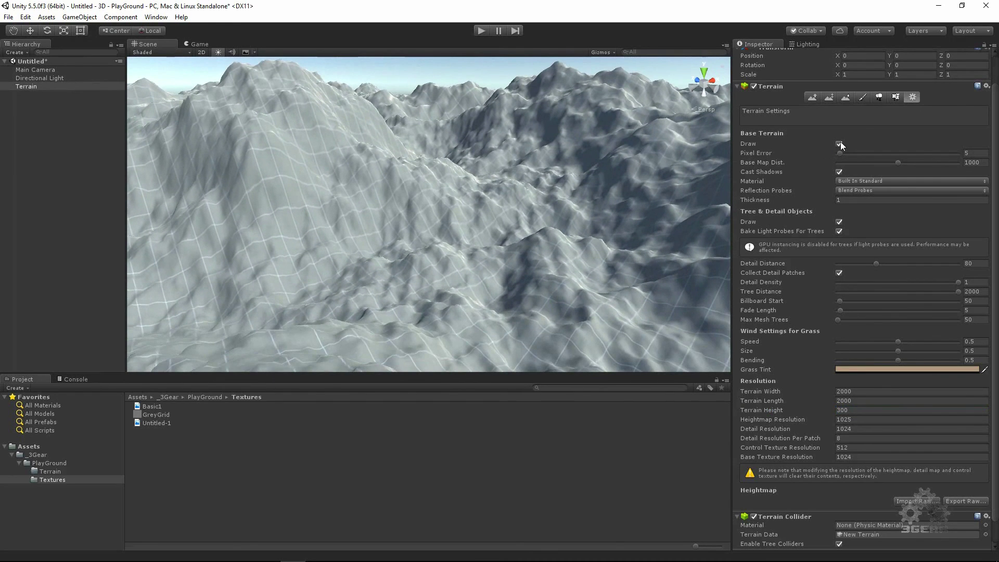
# Pick the Smooth Height tool and brush over the rough foreground slopes.
pyautogui.click(813, 97)
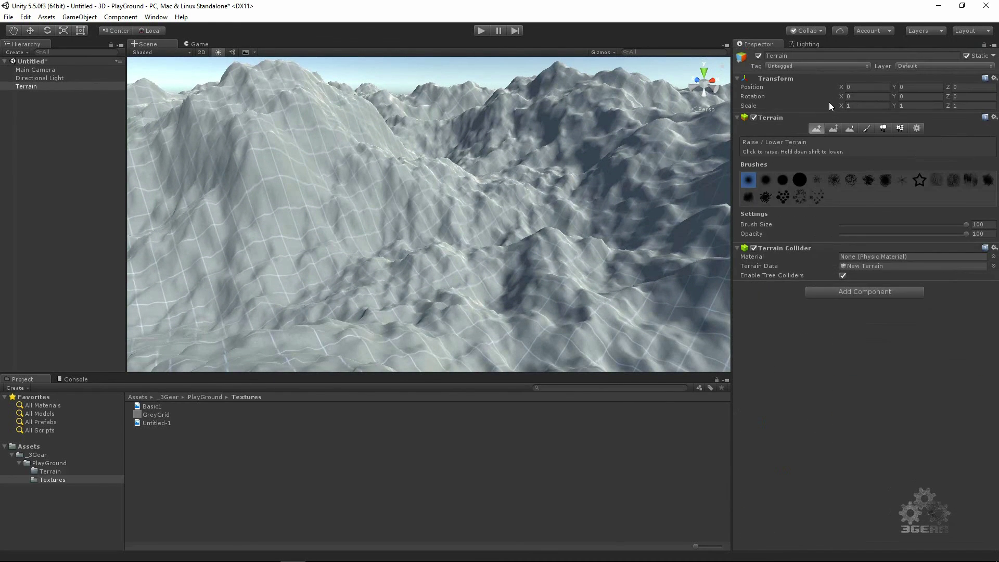
pyautogui.click(833, 129)
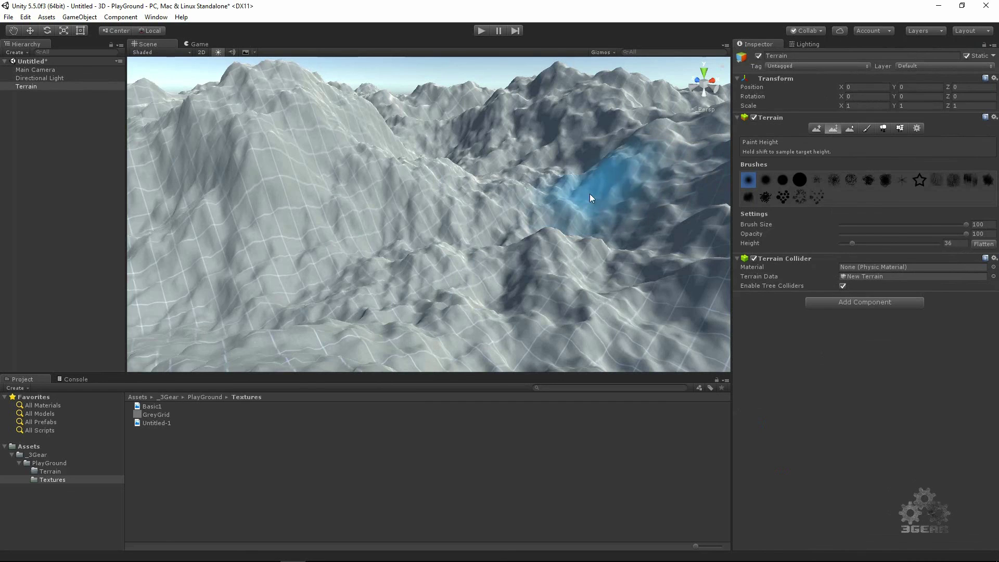
pyautogui.scroll(3, 504, 180)
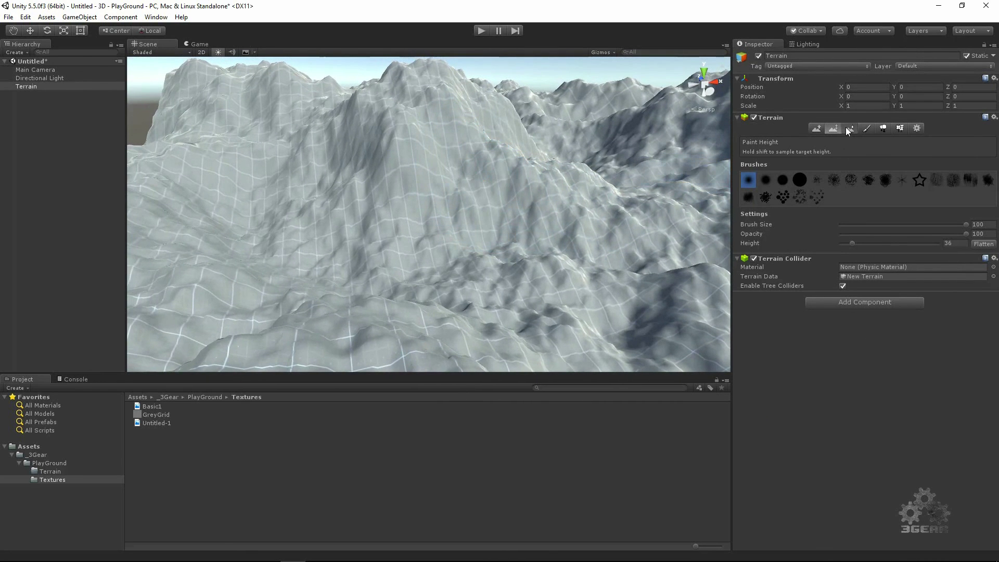
pyautogui.click(849, 128)
pyautogui.scroll(2, 394, 248)
pyautogui.moveTo(394, 243)
pyautogui.mouseDown()
pyautogui.moveTo(438, 157)
pyautogui.moveTo(355, 175)
pyautogui.moveTo(311, 246)
pyautogui.moveTo(436, 276)
pyautogui.moveTo(565, 279)
pyautogui.moveTo(415, 309)
pyautogui.moveTo(296, 301)
pyautogui.moveTo(466, 201)
pyautogui.mouseUp()
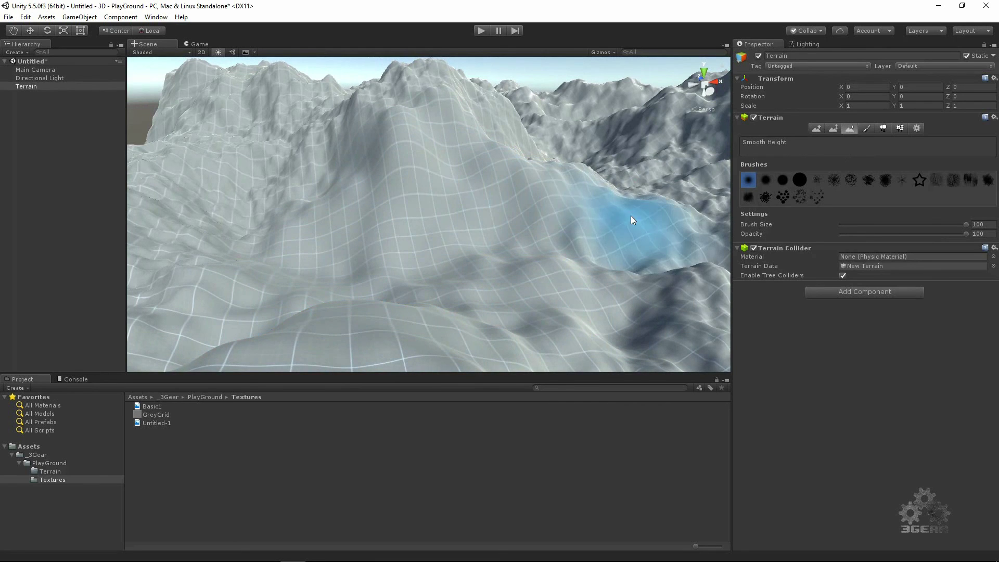
pyautogui.moveTo(526, 234); pyautogui.dragTo(614, 217)
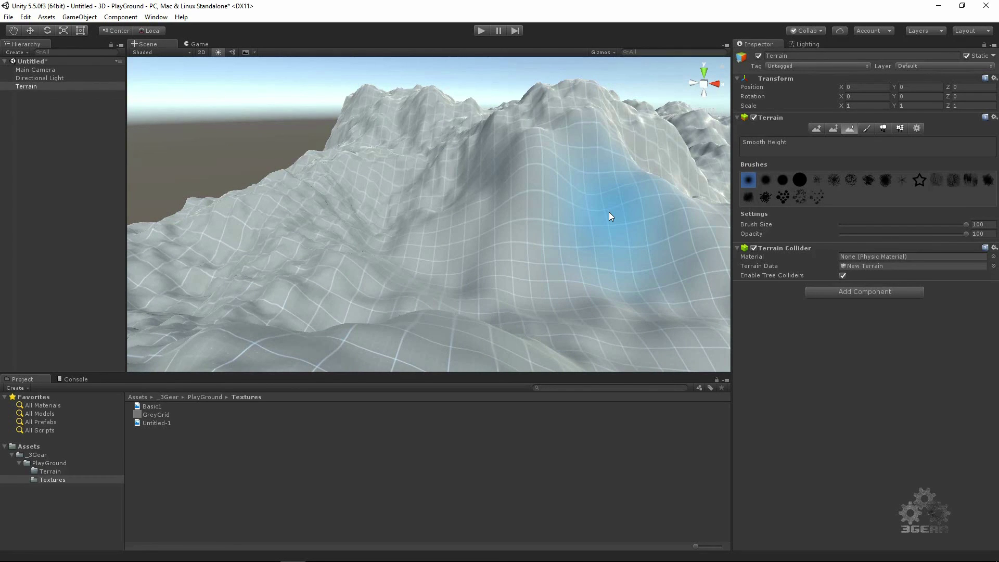
pyautogui.press('Up')
pyautogui.press('Up')
pyautogui.press('Up')
pyautogui.press('Up')
pyautogui.press('Up')
pyautogui.press('Up')
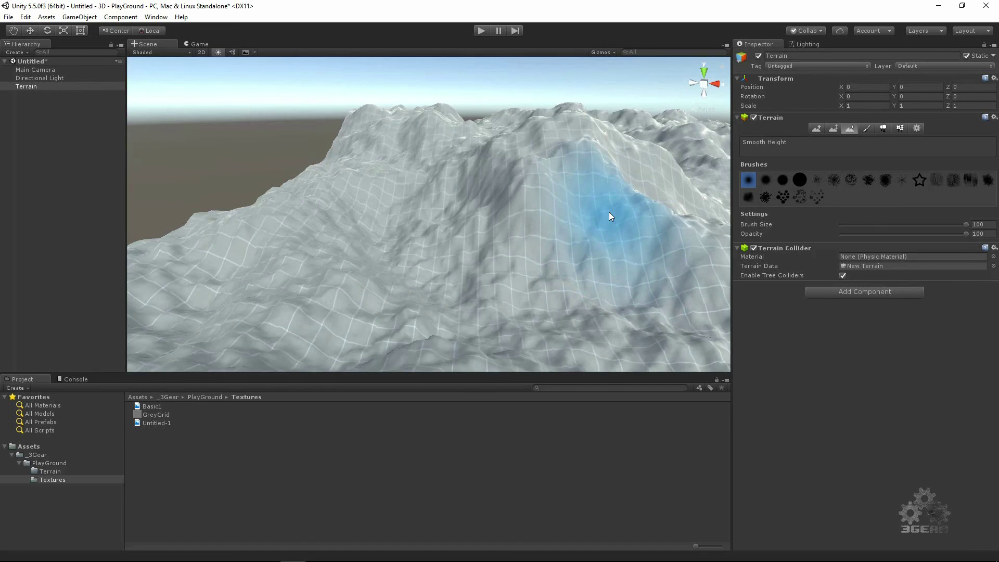
pyautogui.press('Up')
pyautogui.press('Up')
pyautogui.press('Up')
pyautogui.press('Up')
pyautogui.press('Up')
pyautogui.press('Up')
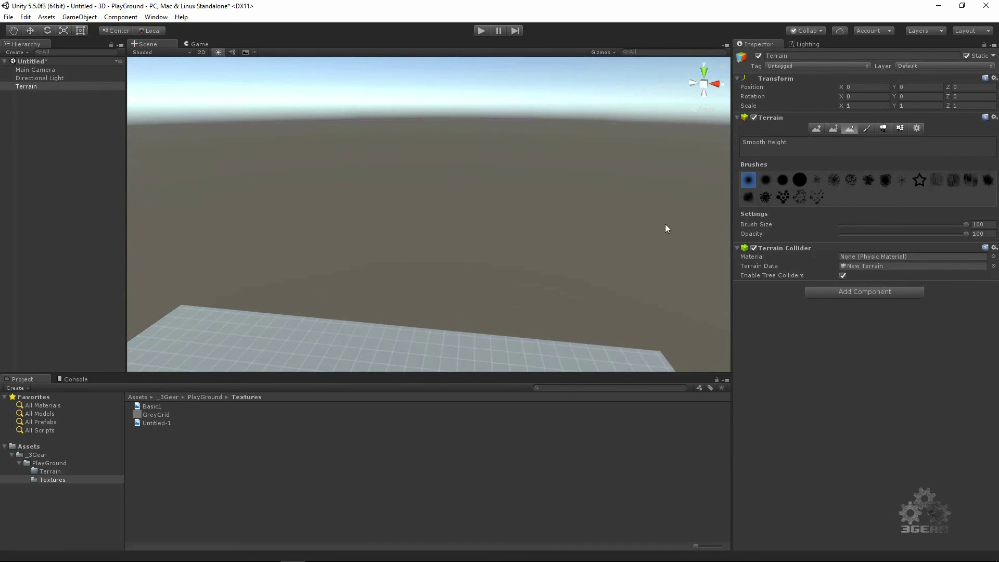
pyautogui.moveTo(644, 207)
pyautogui.mouseDown()
pyautogui.moveTo(582, 200)
pyautogui.moveTo(401, 290)
pyautogui.moveTo(241, 290)
pyautogui.moveTo(341, 285)
pyautogui.moveTo(381, 232)
pyautogui.moveTo(495, 241)
pyautogui.moveTo(481, 233)
pyautogui.mouseUp()
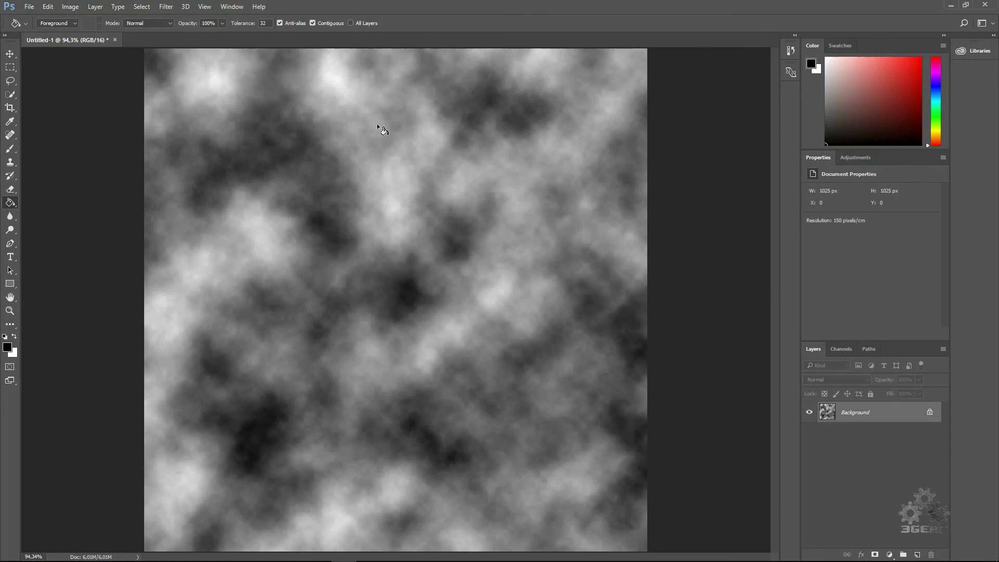
# Apply Filter > Render > Difference Clouds to the cloud image.
pyautogui.click(168, 11)
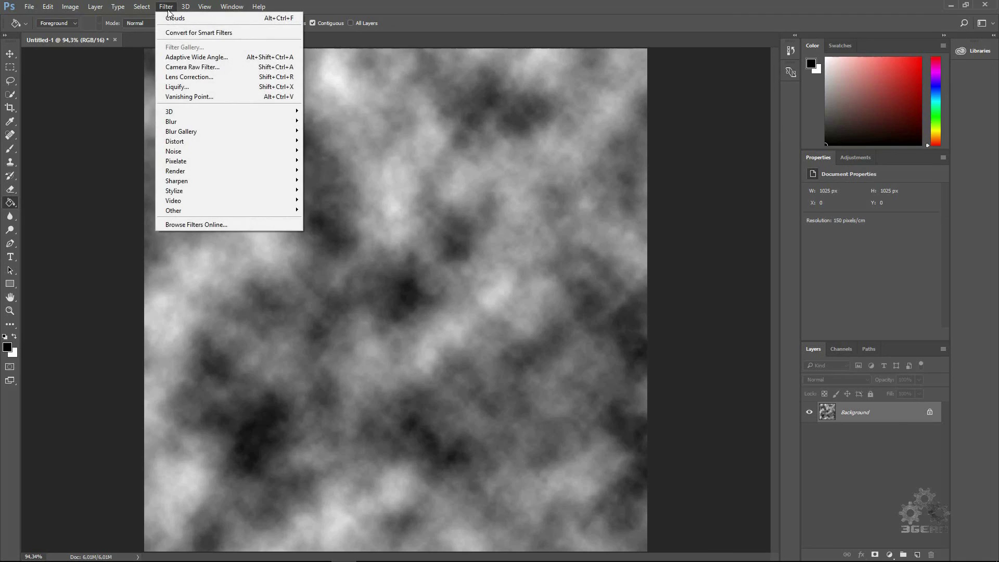
pyautogui.moveTo(186, 174)
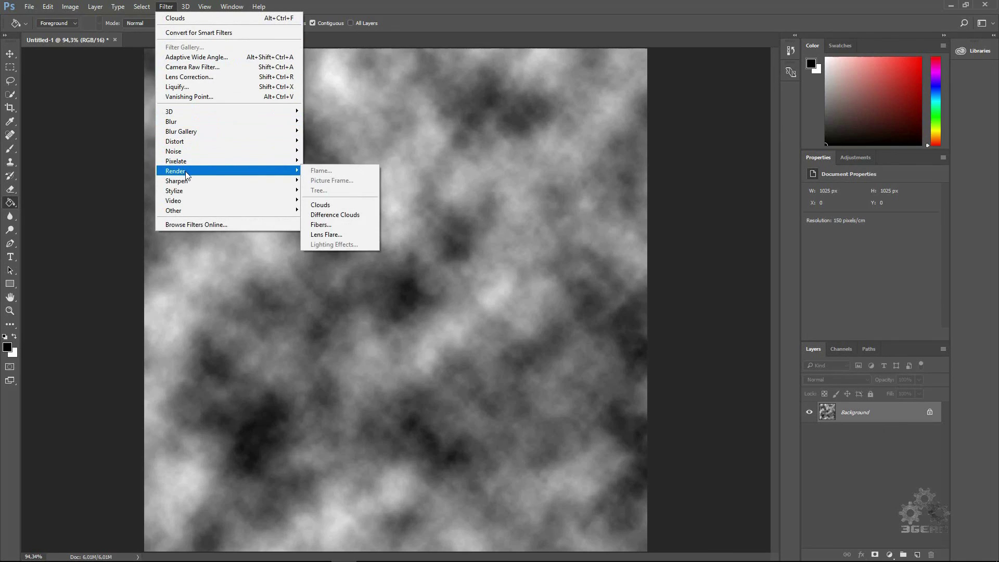
pyautogui.click(343, 220)
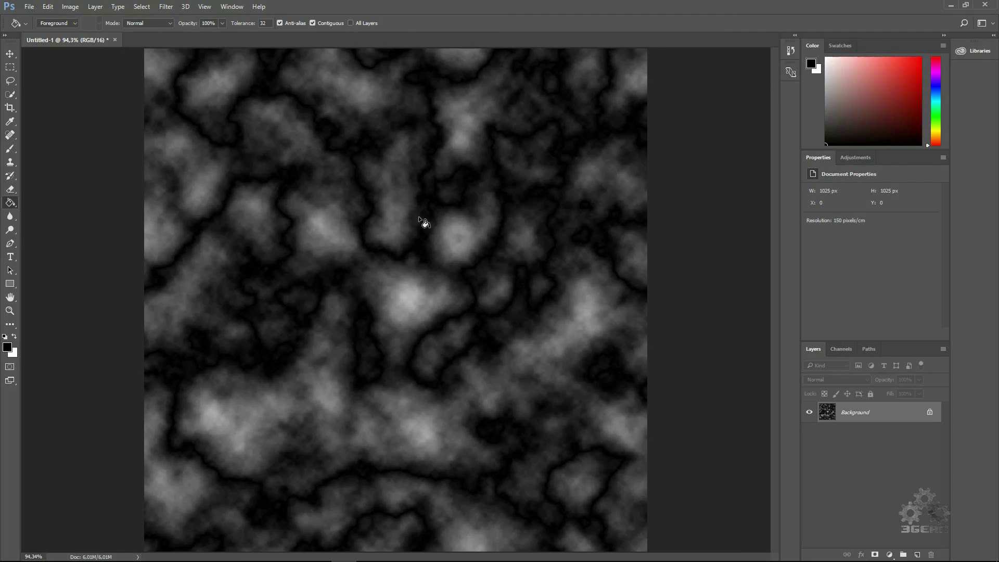
# Save the clouds image as a Photoshop Raw file named Basic2, accepting the default raw options.
pyautogui.click(29, 7)
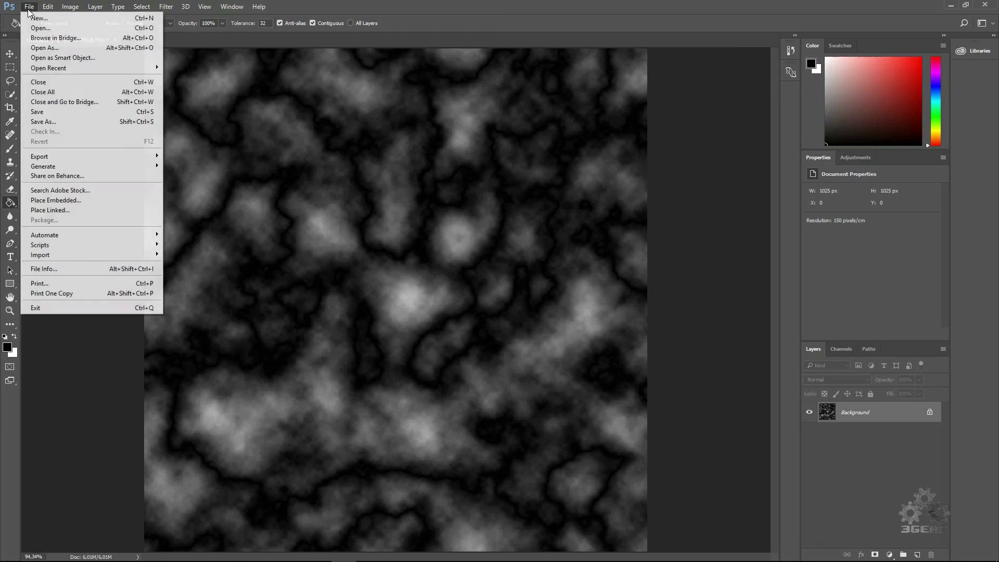
pyautogui.click(42, 121)
pyautogui.click(137, 242)
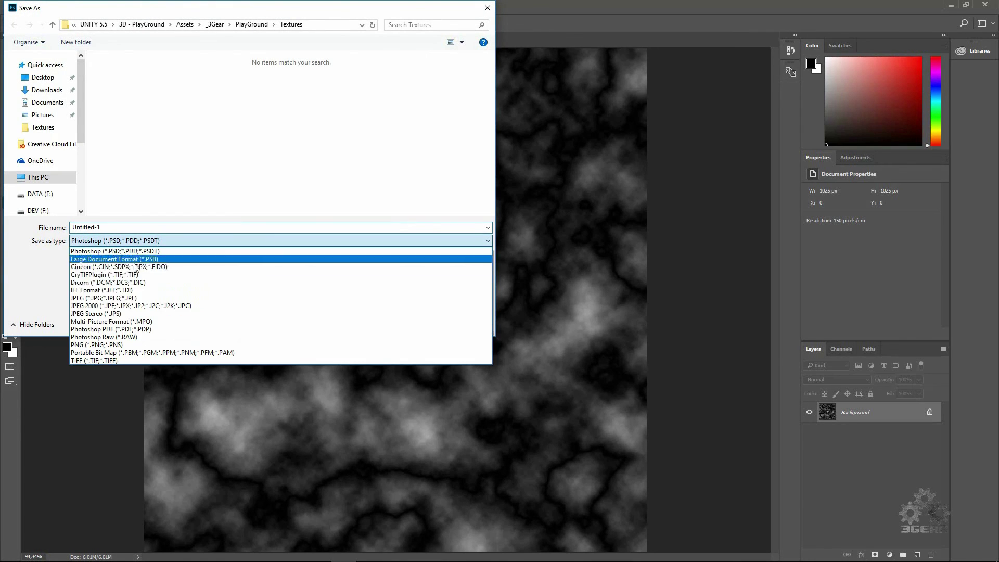
pyautogui.click(132, 336)
pyautogui.click(122, 83)
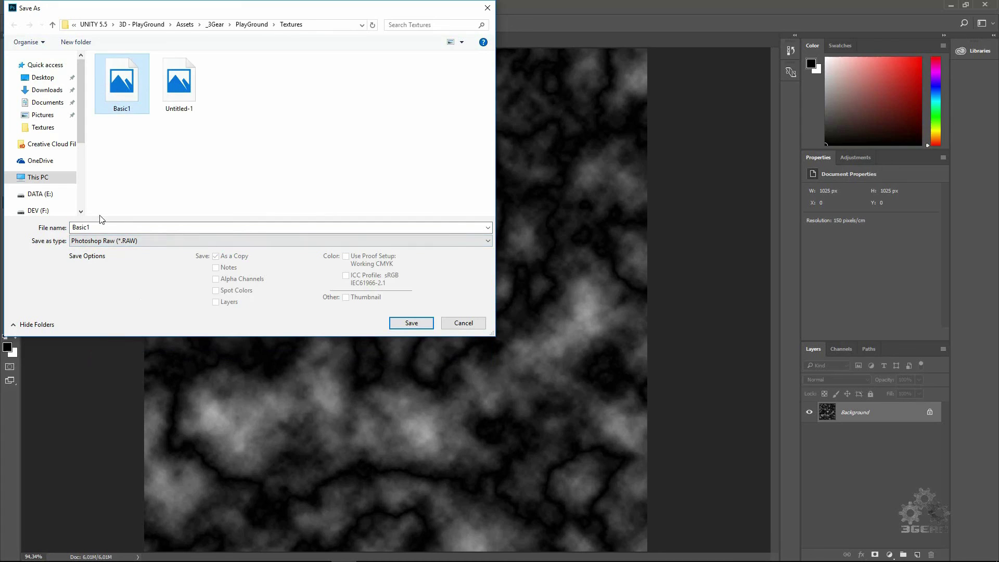
pyautogui.click(104, 229)
pyautogui.click(101, 228)
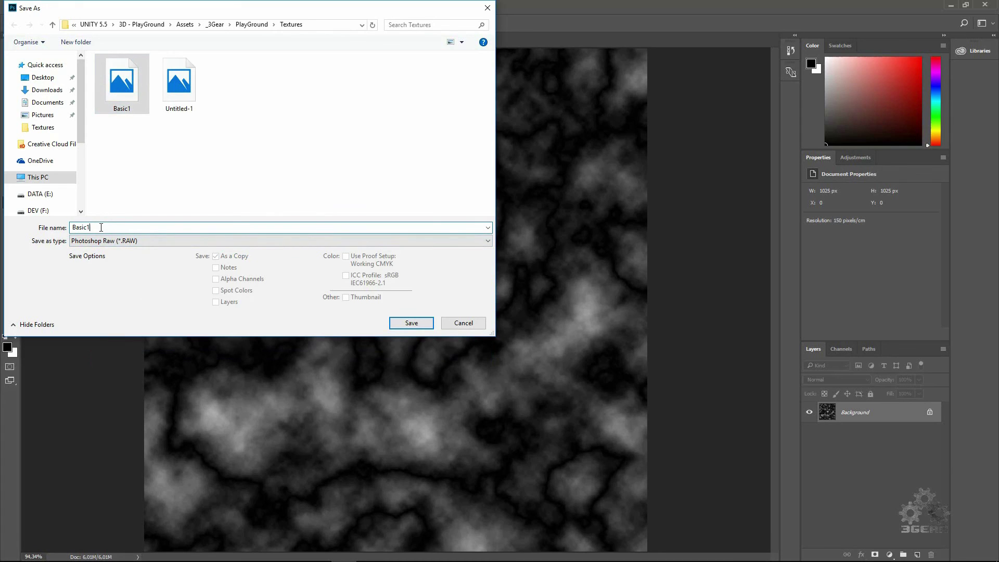
pyautogui.press('BackSpace')
pyautogui.write('2')
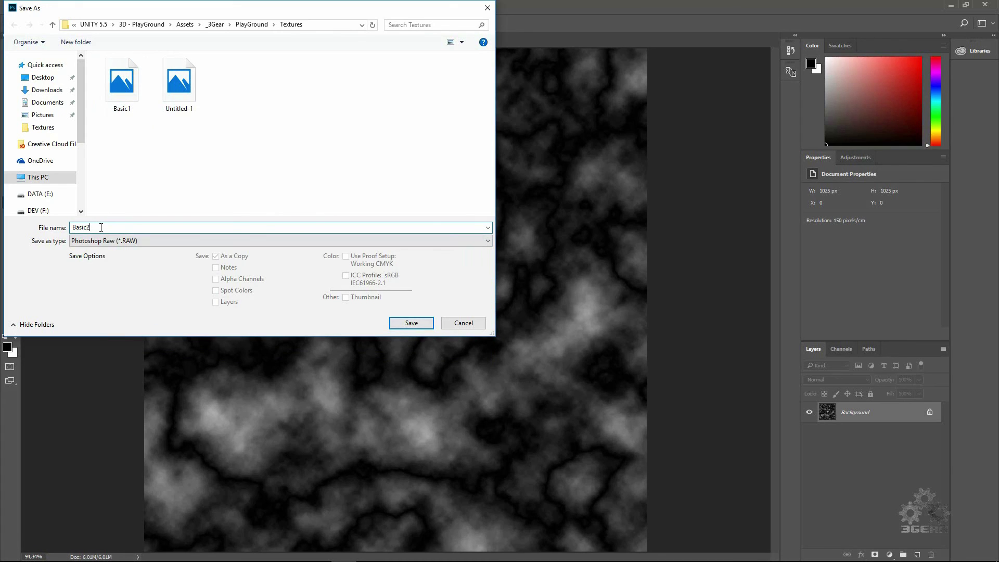
pyautogui.click(402, 323)
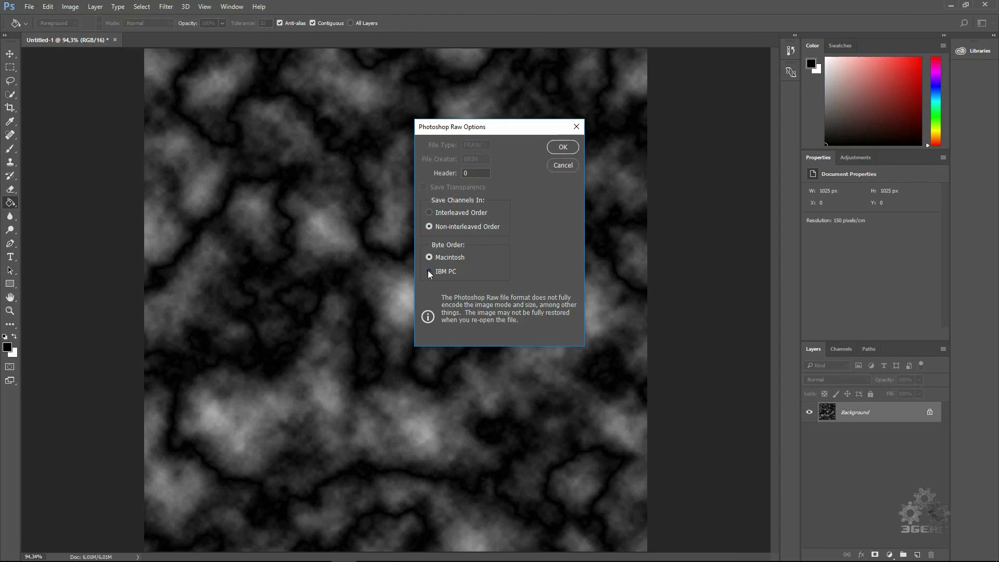
pyautogui.click(561, 147)
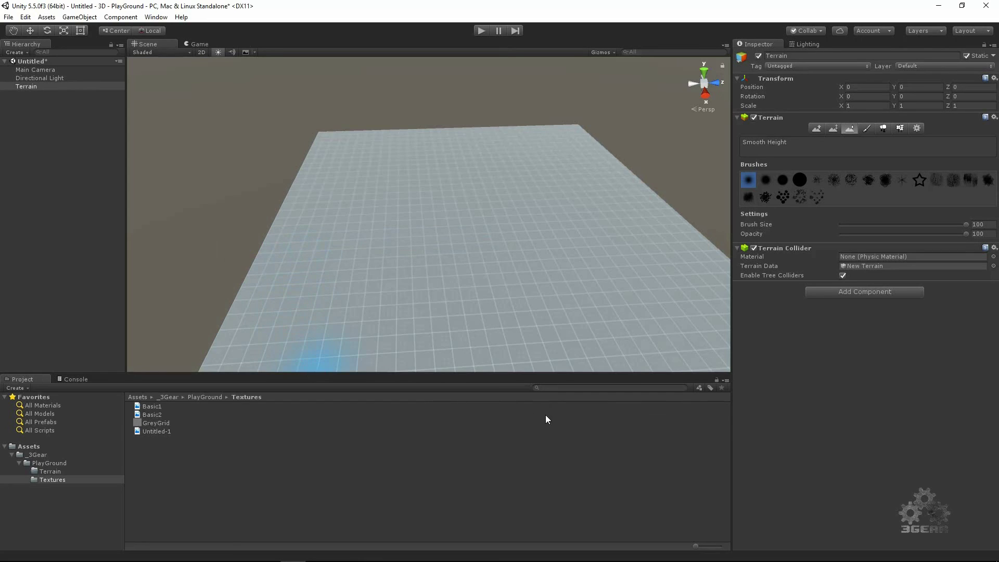
# From the Terrain's settings, start Import Raw and pick Assets/_3Gear/PlayGround/Textures/Basic2.
pyautogui.click(27, 86)
pyautogui.click(917, 129)
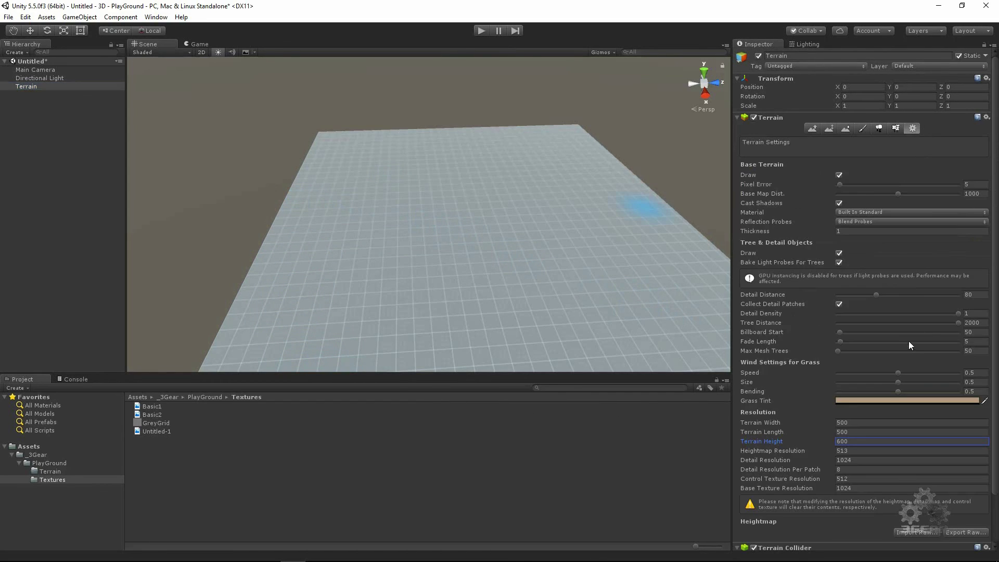
pyautogui.click(914, 532)
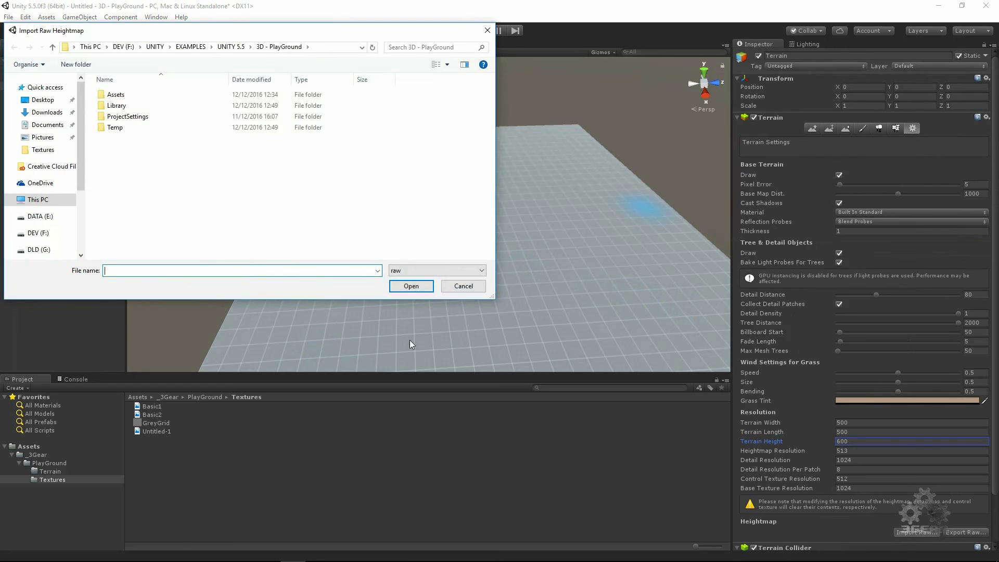
pyautogui.doubleClick(118, 94)
pyautogui.doubleClick(125, 97)
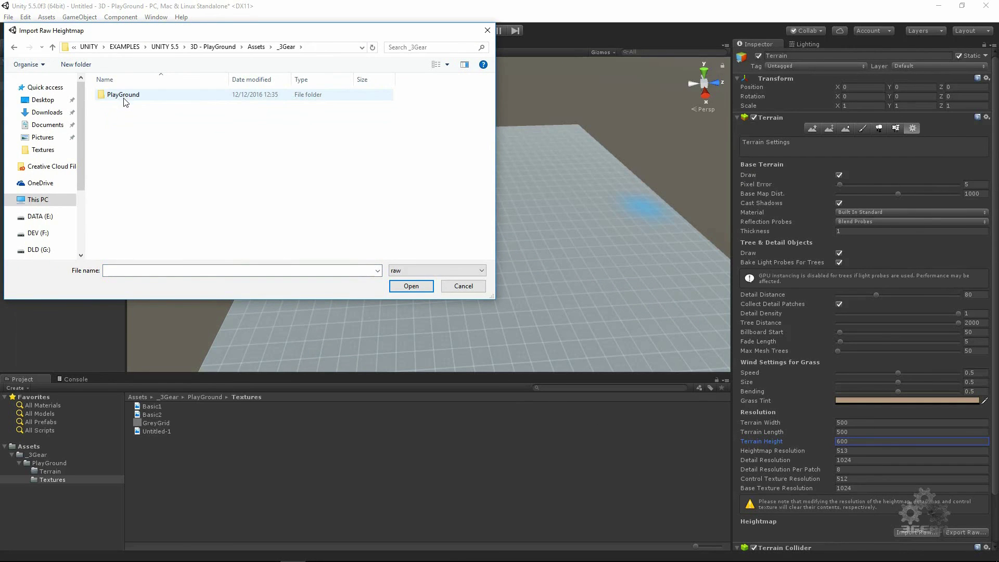
pyautogui.doubleClick(124, 96)
pyautogui.doubleClick(123, 107)
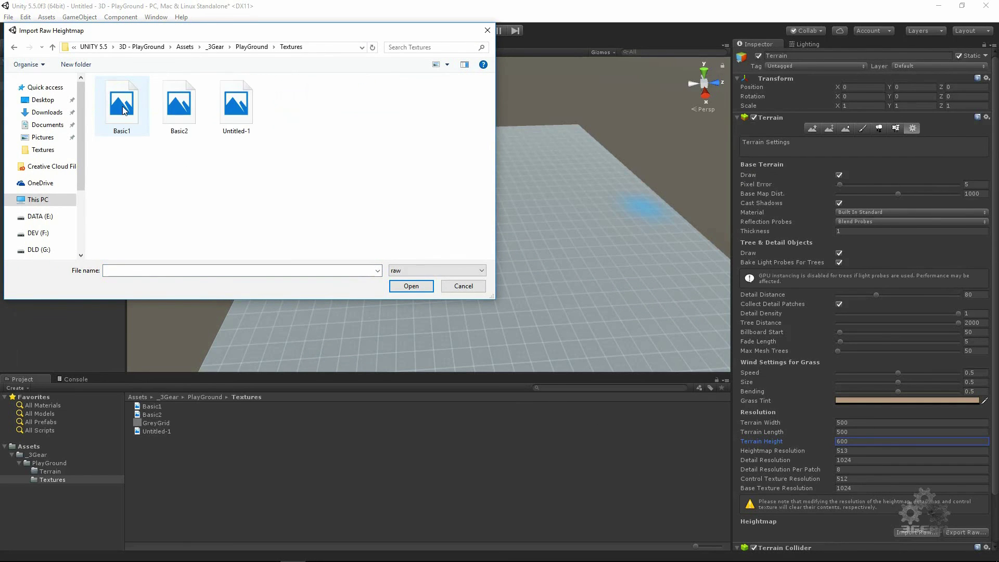
pyautogui.doubleClick(183, 105)
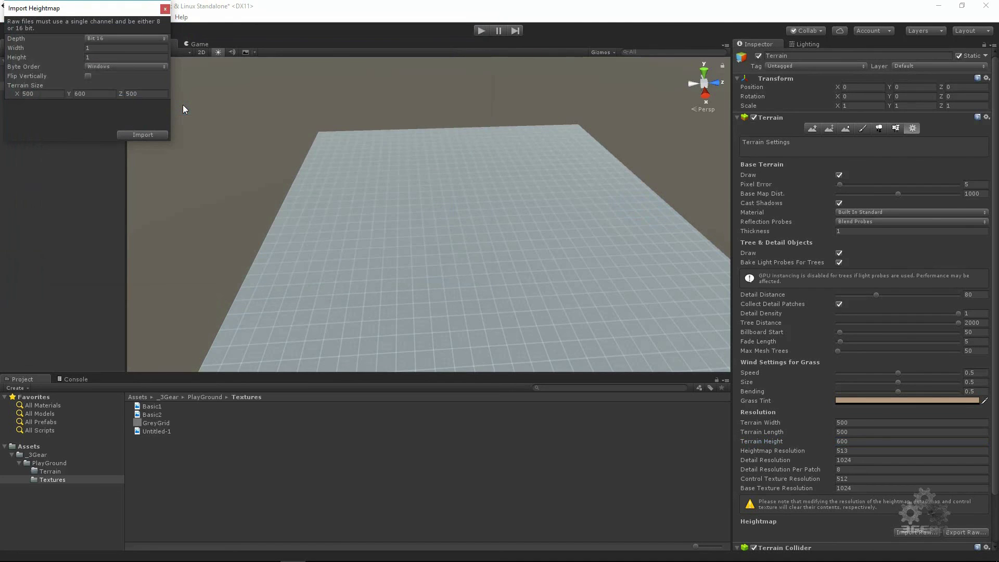
# Set the heightmap width and height to 1025 and import it onto the terrain.
pyautogui.click(104, 48)
pyautogui.write('1025')
pyautogui.click(101, 56)
pyautogui.write('02')
pyautogui.click(148, 136)
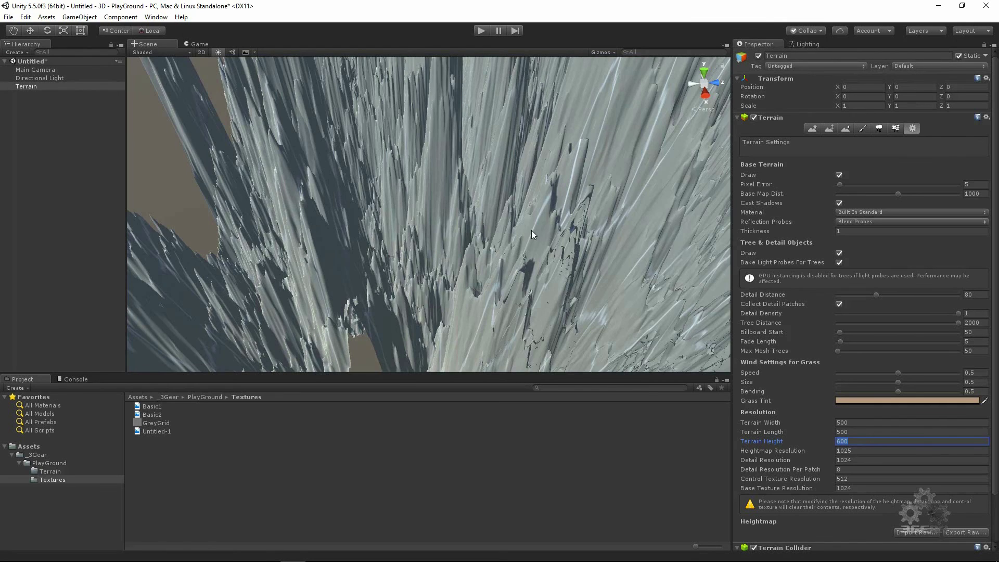
# Set Terrain Height to 100 and pan across the lowered, rugged mountains.
pyautogui.scroll(-5, 532, 230)
pyautogui.press('Return')
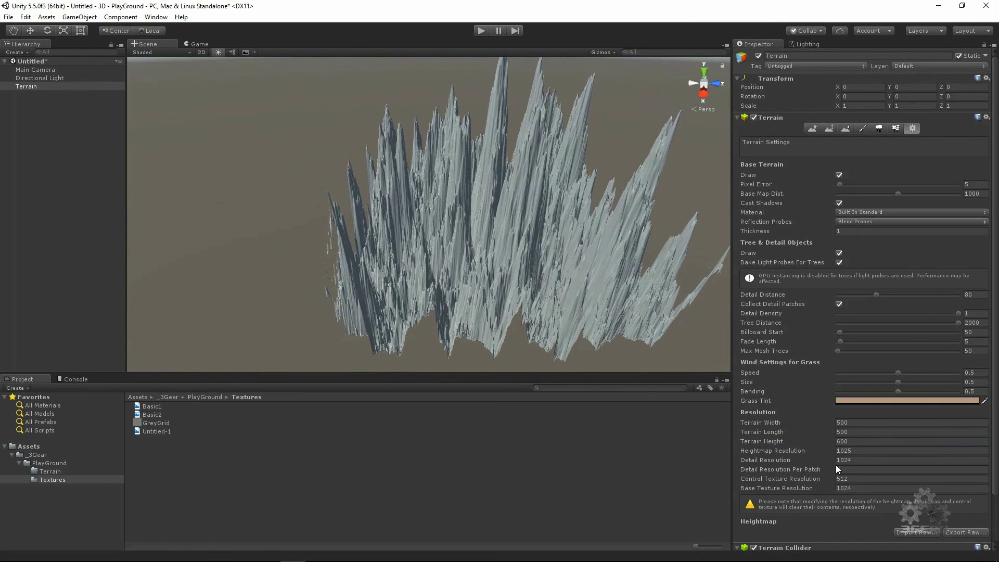
pyautogui.click(850, 442)
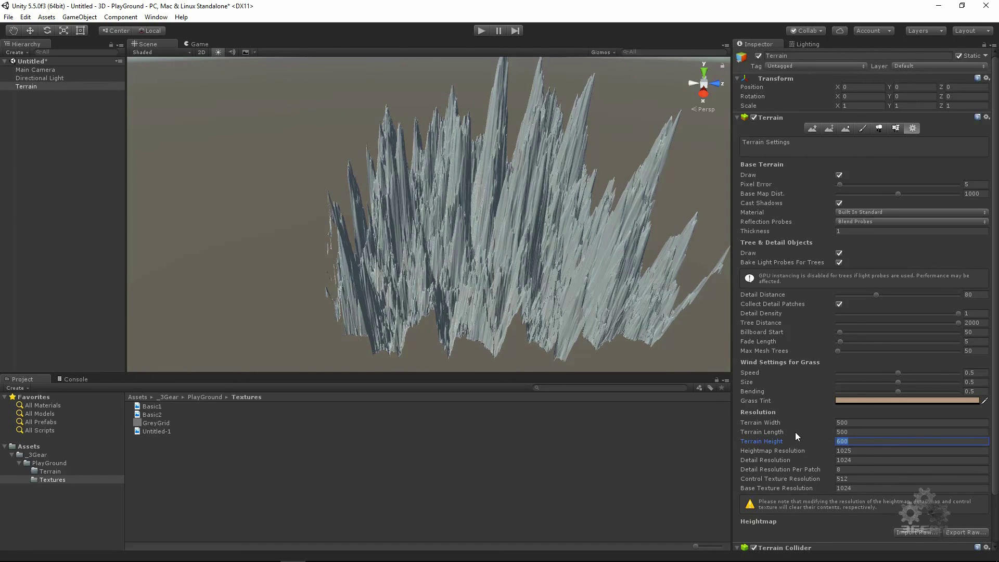
pyautogui.write('100')
pyautogui.press('Return')
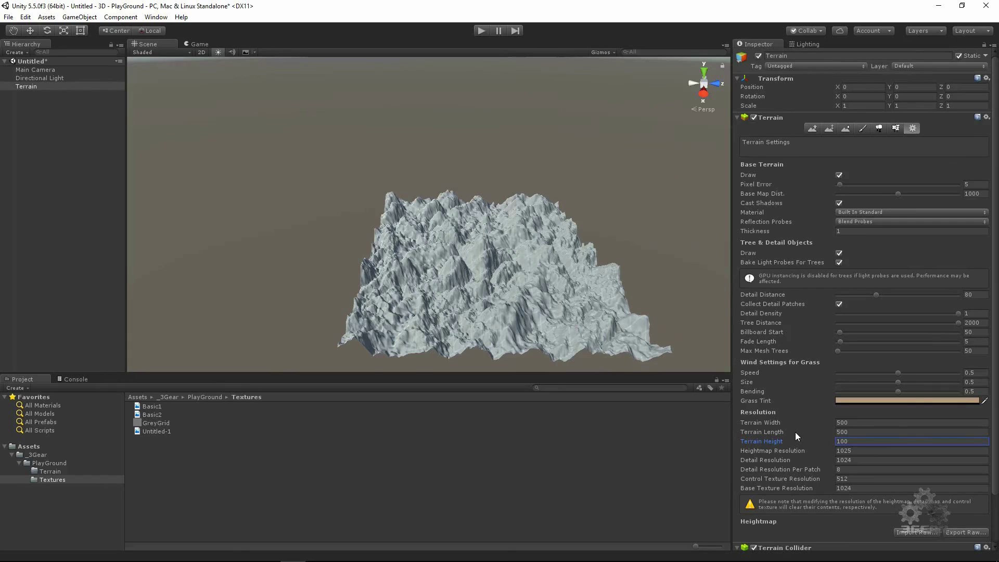
pyautogui.scroll(6, 580, 264)
pyautogui.moveTo(566, 286); pyautogui.dragTo(225, 261)
# Set Terrain Width and Terrain Length to 2000, framing the wider terrain in view.
pyautogui.click(847, 422)
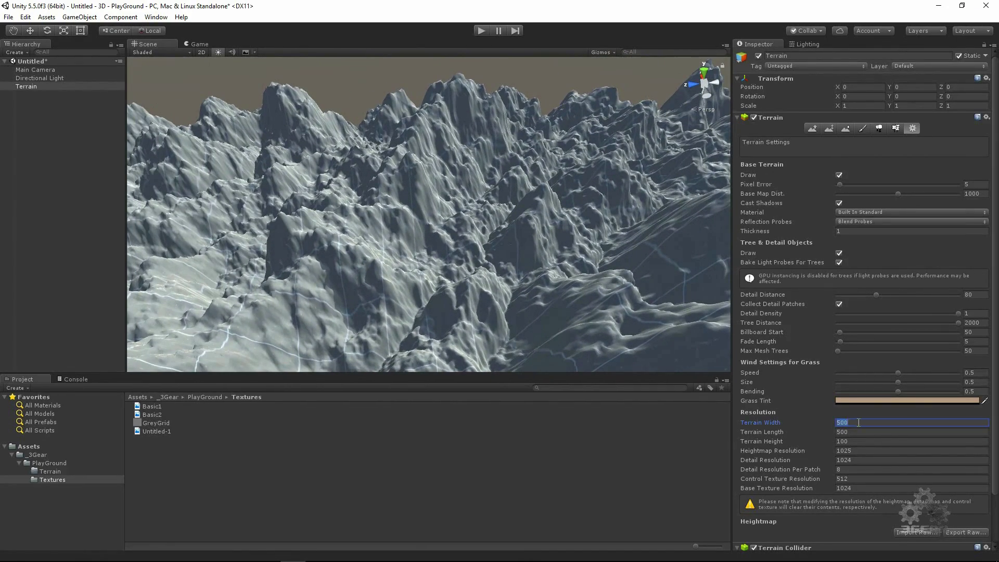
pyautogui.write('2000')
pyautogui.press('Tab')
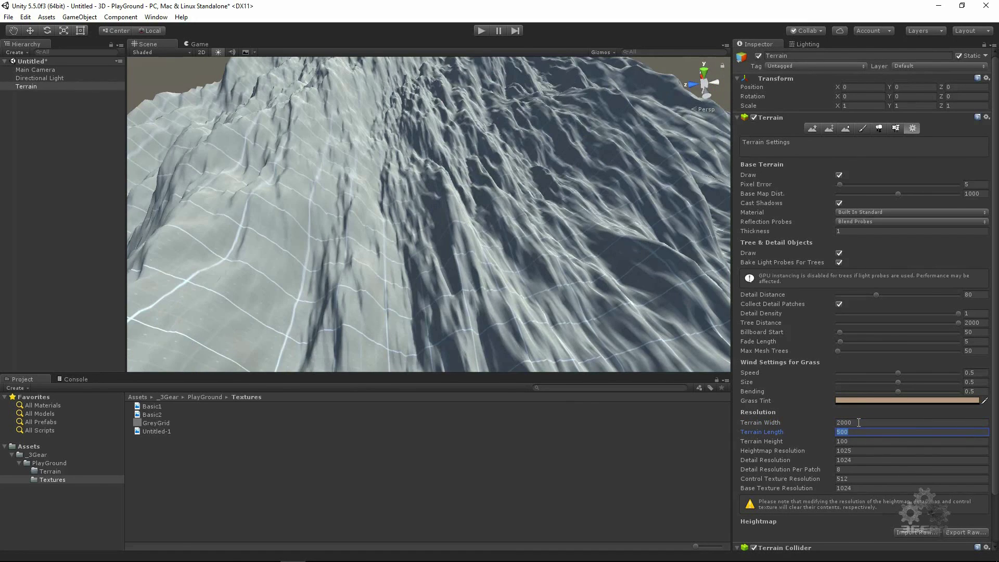
pyautogui.write('2000')
pyautogui.press('Return')
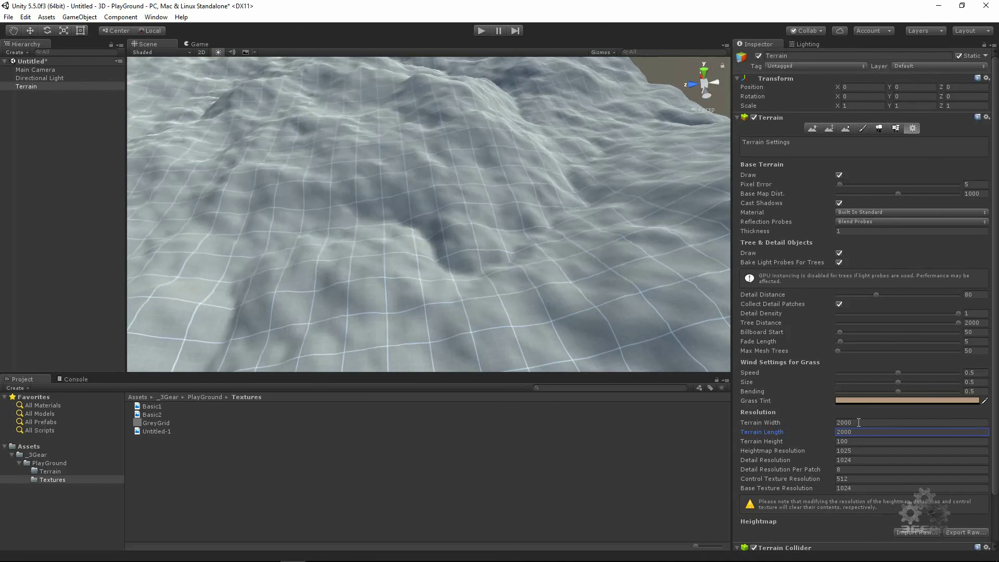
pyautogui.scroll(-10, 492, 250)
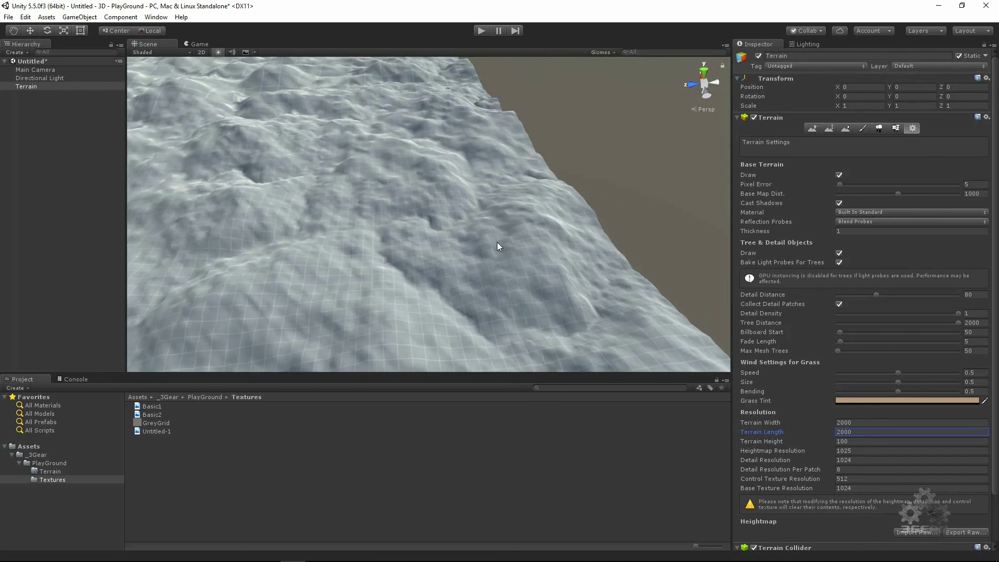
pyautogui.moveTo(408, 209); pyautogui.dragTo(578, 203)
# Raise Terrain Height to 300 and orbit to inspect the taller, craggy peaks.
pyautogui.click(857, 441)
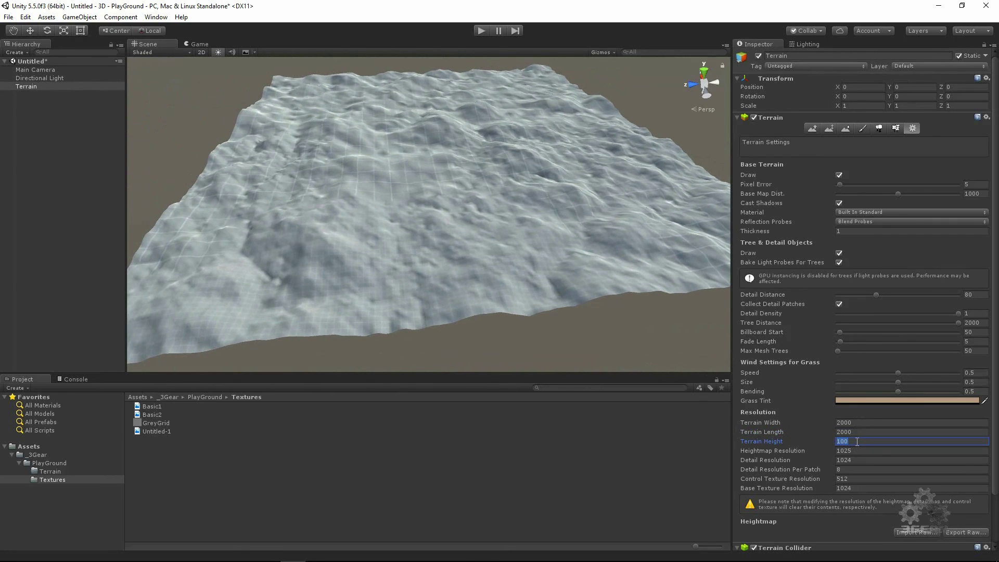
pyautogui.write('300')
pyautogui.press('Return')
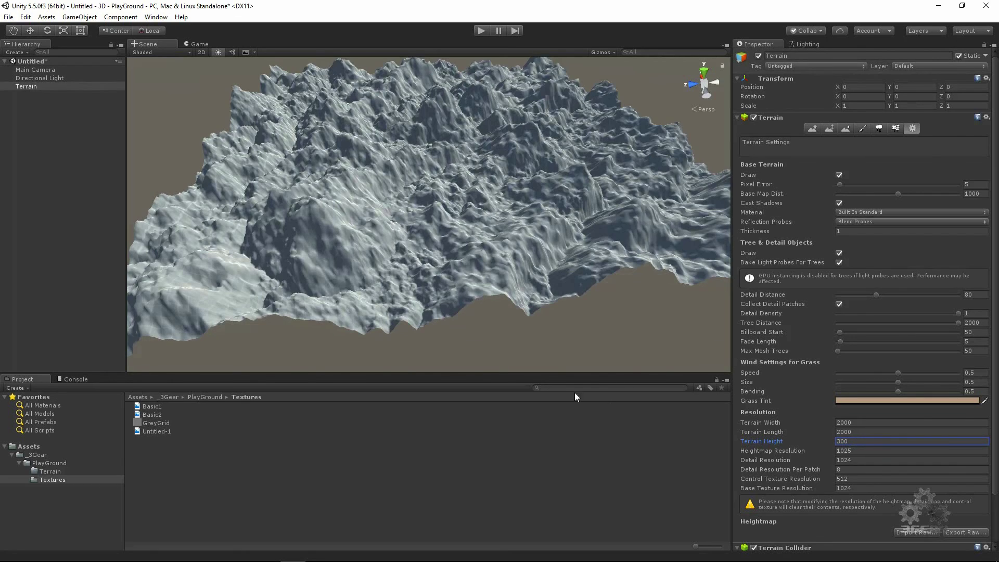
pyautogui.scroll(10, 469, 270)
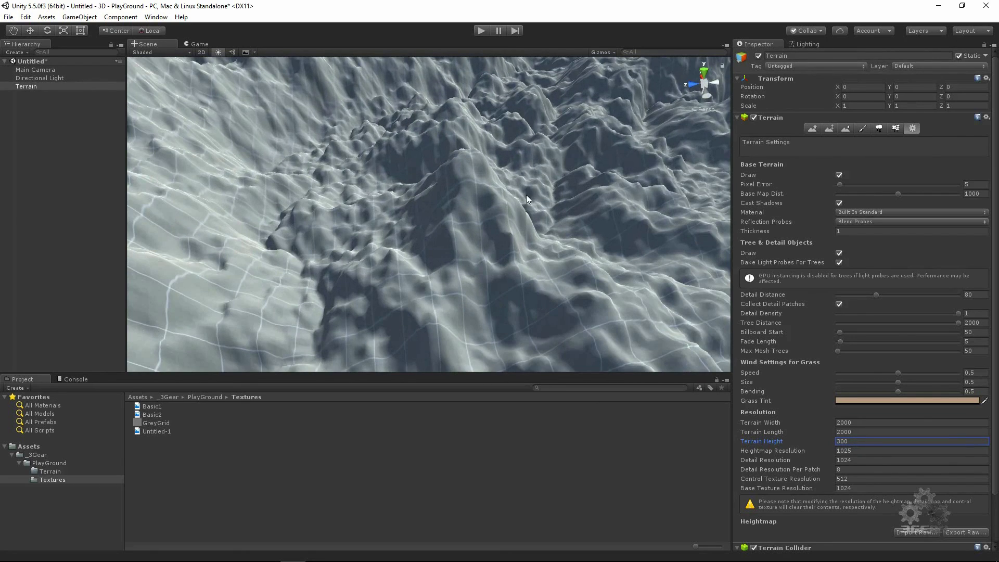
pyautogui.moveTo(526, 194); pyautogui.dragTo(399, 327)
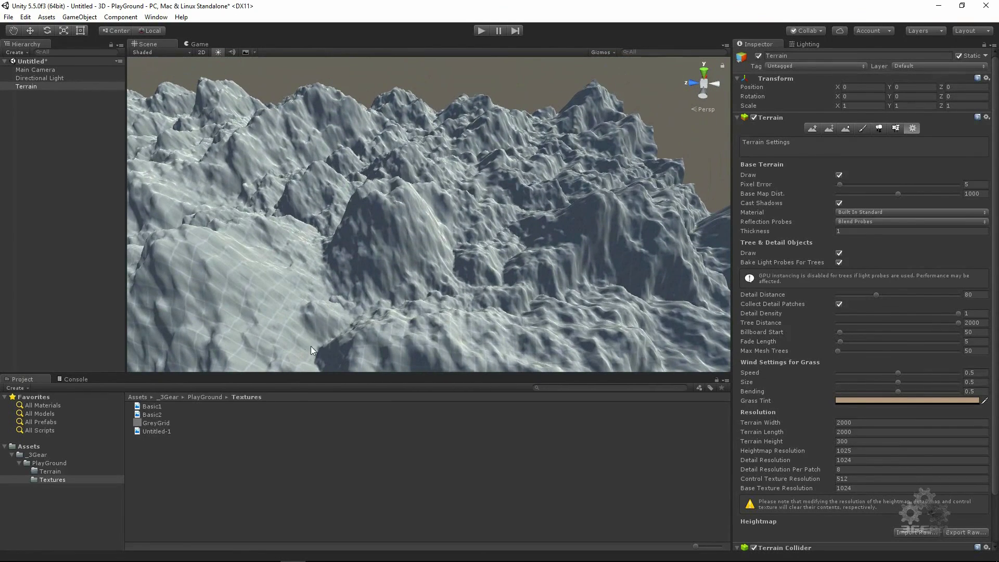
pyautogui.moveTo(532, 245); pyautogui.dragTo(335, 254)
pyautogui.moveTo(535, 263); pyautogui.dragTo(468, 271)
pyautogui.scroll(-2, 471, 267)
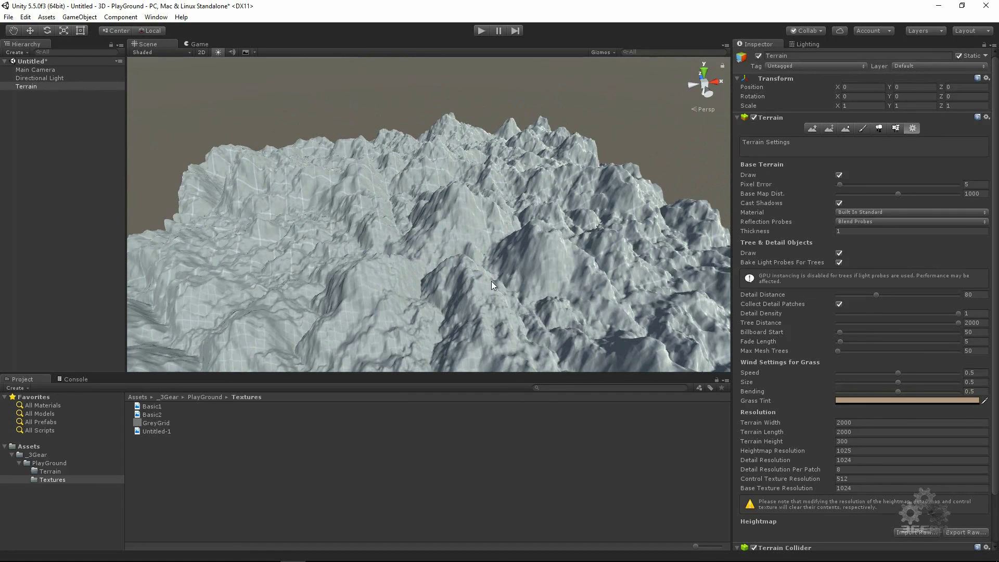
# Undo the size, height and heightmap changes back to the flat 500 × 500 terrain, then return to Photoshop.
pyautogui.hotkey('ctrl', 'z')
pyautogui.hotkey('ctrl', 'z')
pyautogui.hotkey('ctrl', 'z')
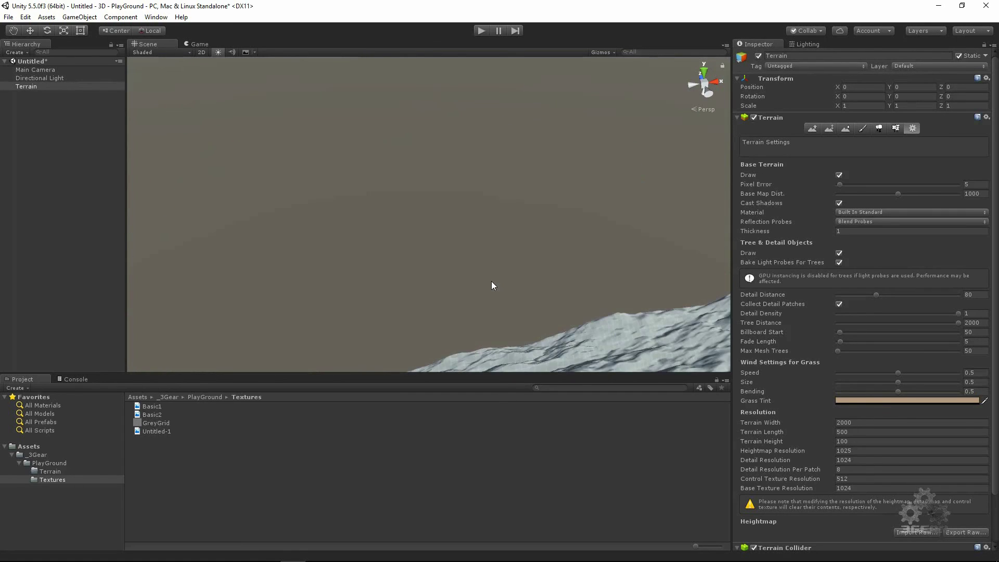
pyautogui.doubleClick(32, 89)
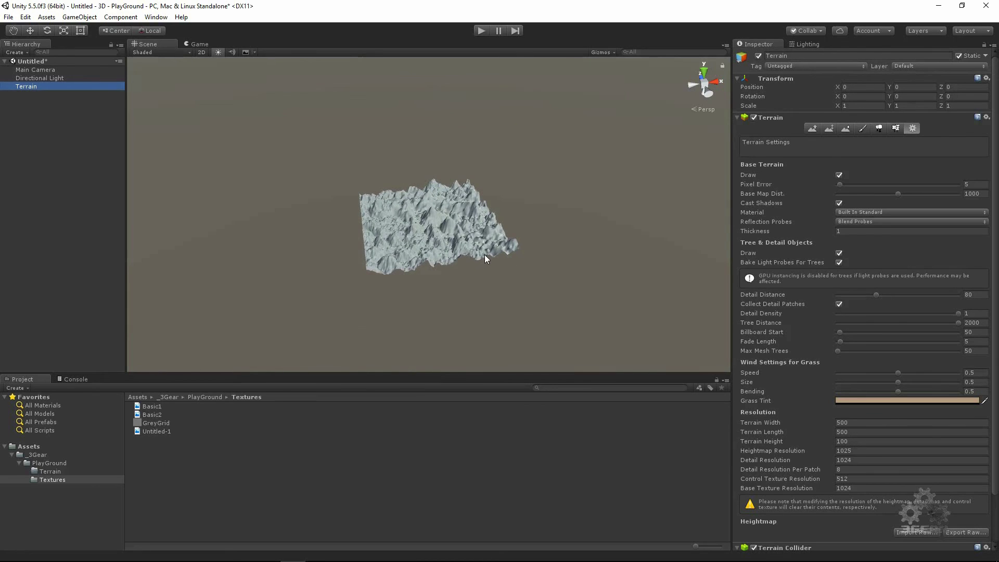
pyautogui.hotkey('ctrl', 'z')
pyautogui.hotkey('ctrl', 'z')
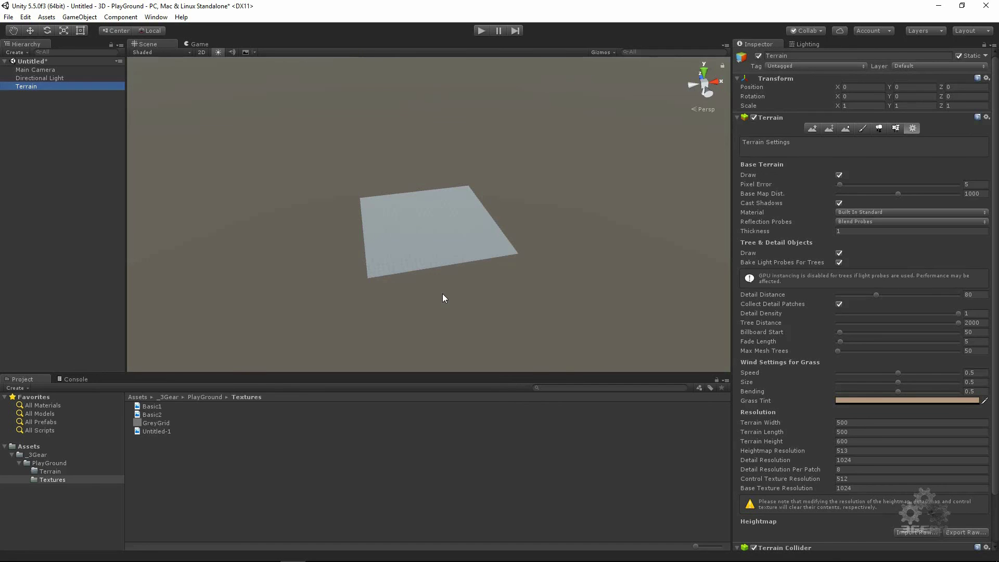
pyautogui.hotkey('alt', 'Tab')
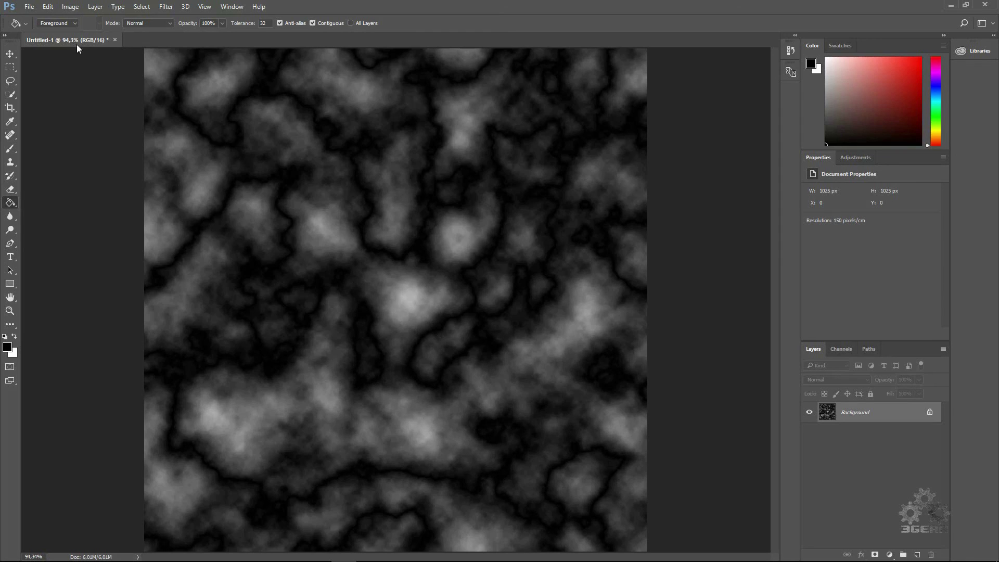
# Apply Levels with an input black point of 25 to darken the gaps between clouds.
pyautogui.click(71, 7)
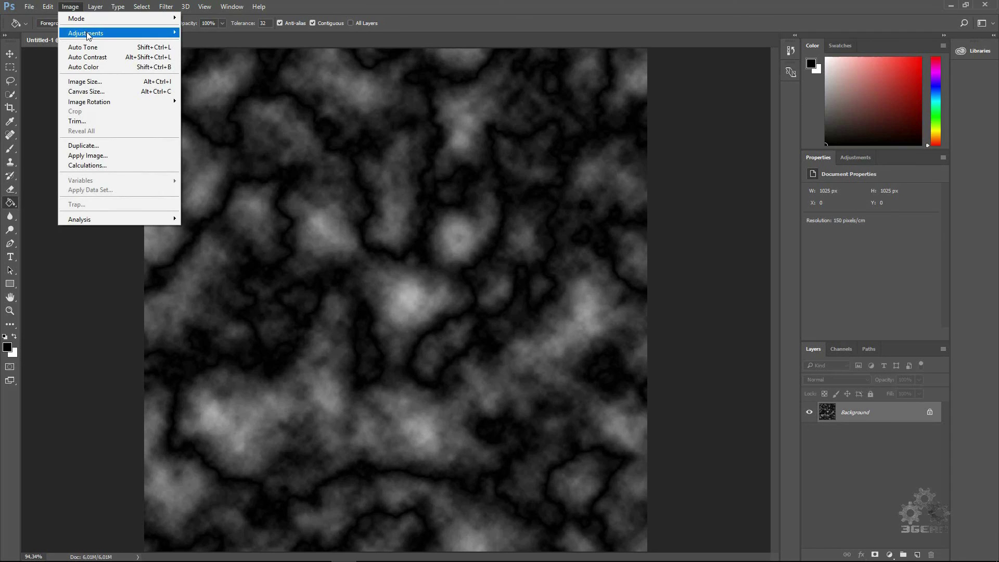
pyautogui.moveTo(87, 35)
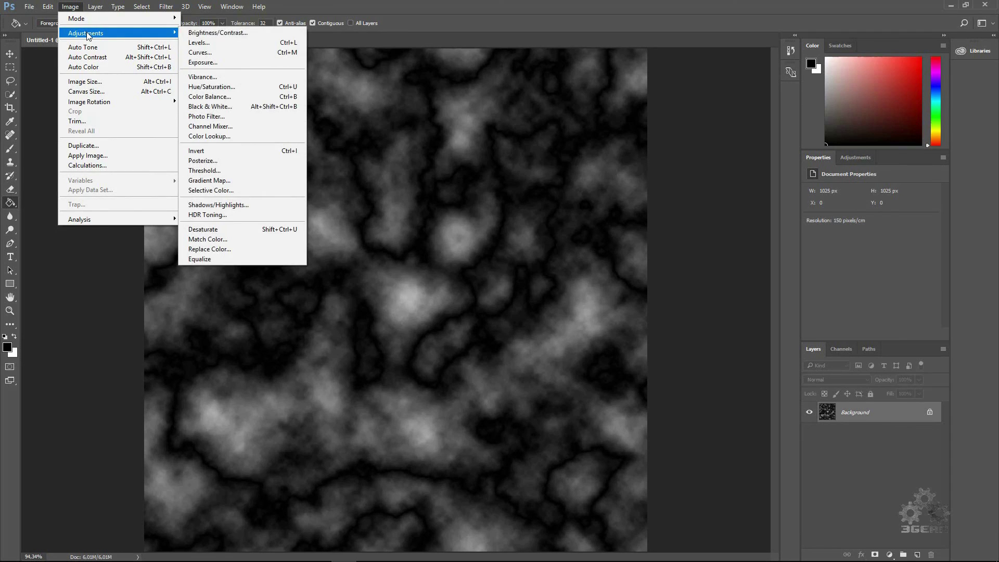
pyautogui.click(211, 44)
pyautogui.moveTo(455, 118); pyautogui.dragTo(470, 105)
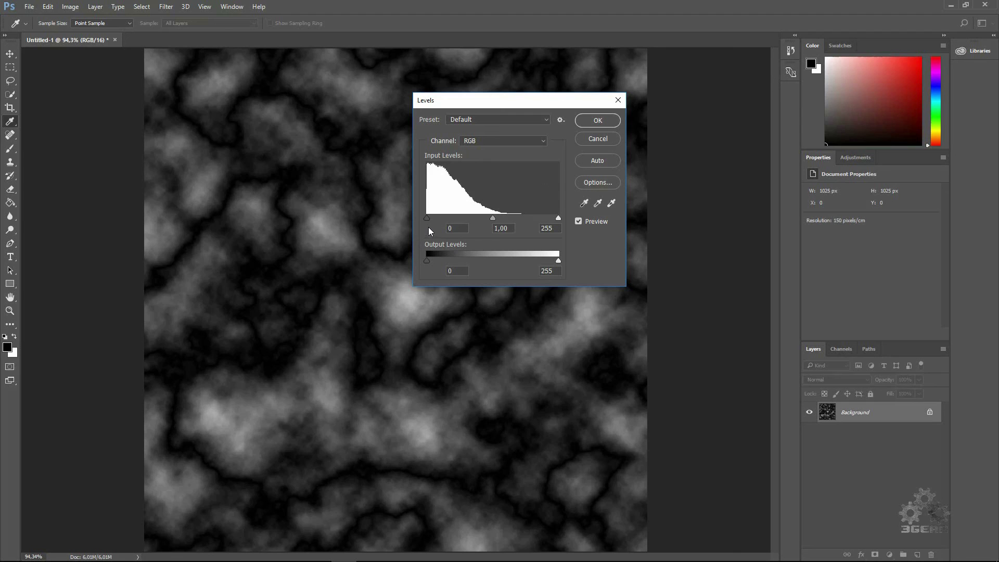
pyautogui.moveTo(427, 219); pyautogui.dragTo(440, 222)
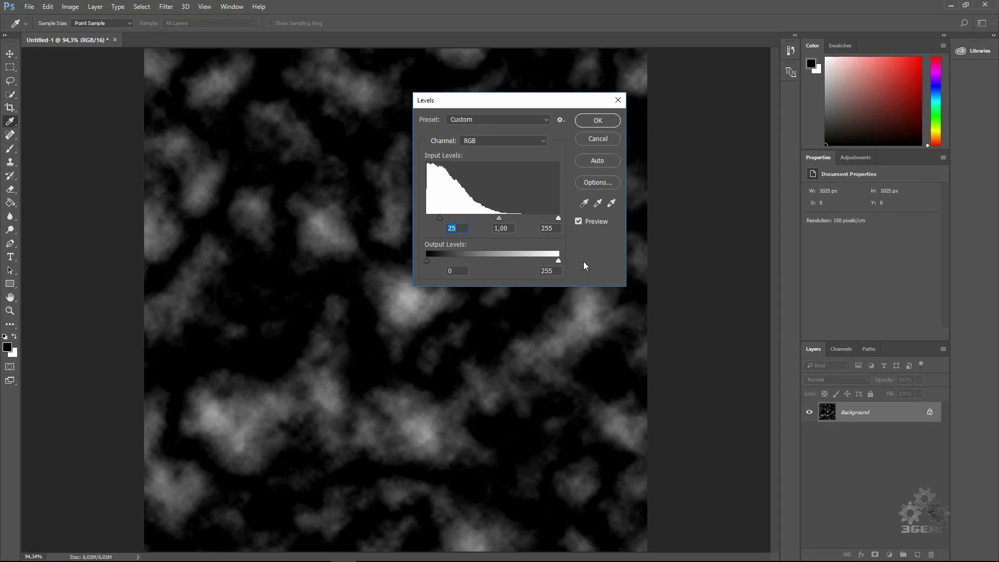
pyautogui.click(598, 121)
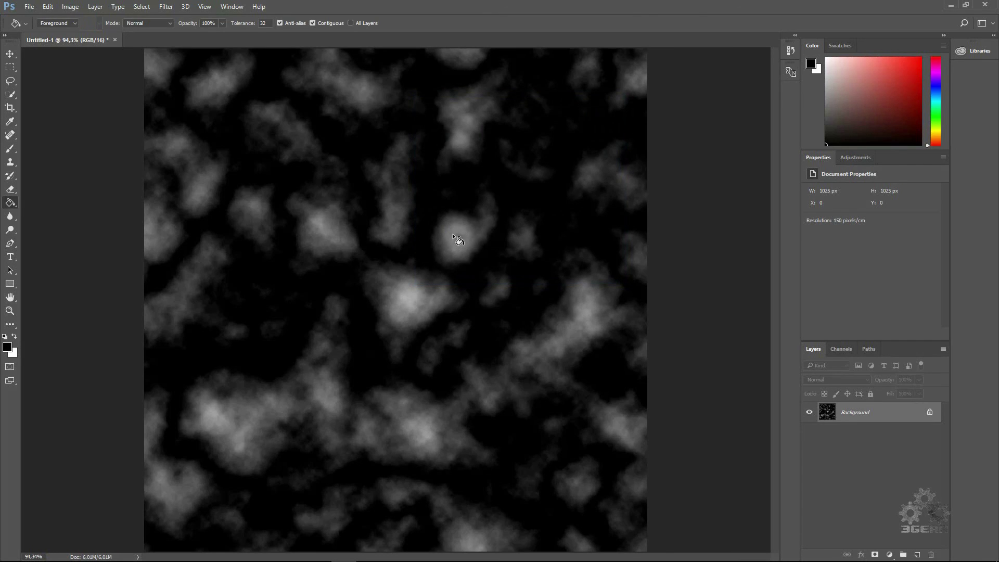
# Save the image as a Photoshop Raw file named Basic3.
pyautogui.click(29, 6)
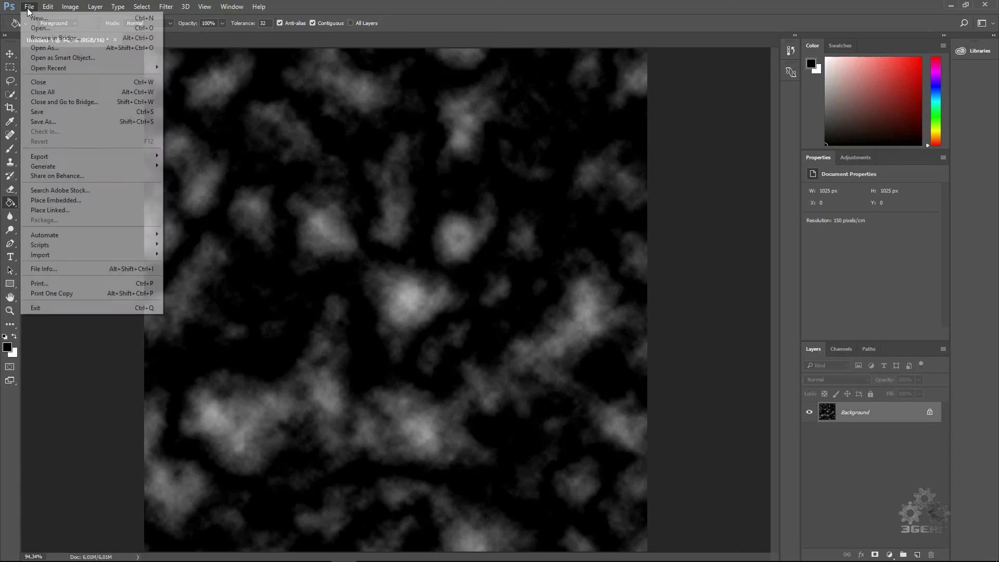
pyautogui.click(68, 122)
pyautogui.click(167, 240)
pyautogui.click(148, 337)
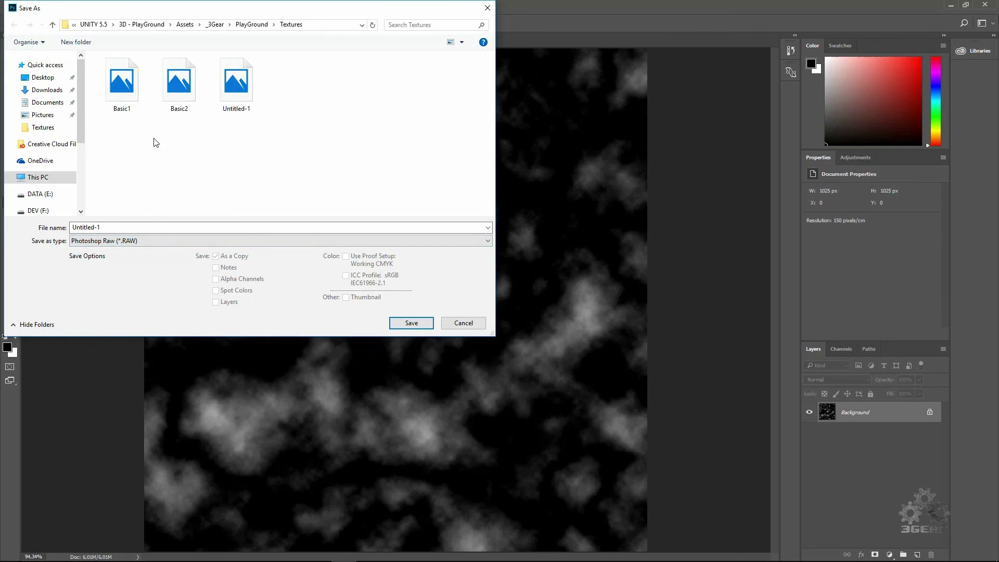
pyautogui.click(184, 107)
pyautogui.press('Tab')
pyautogui.press('End')
pyautogui.press('BackSpace')
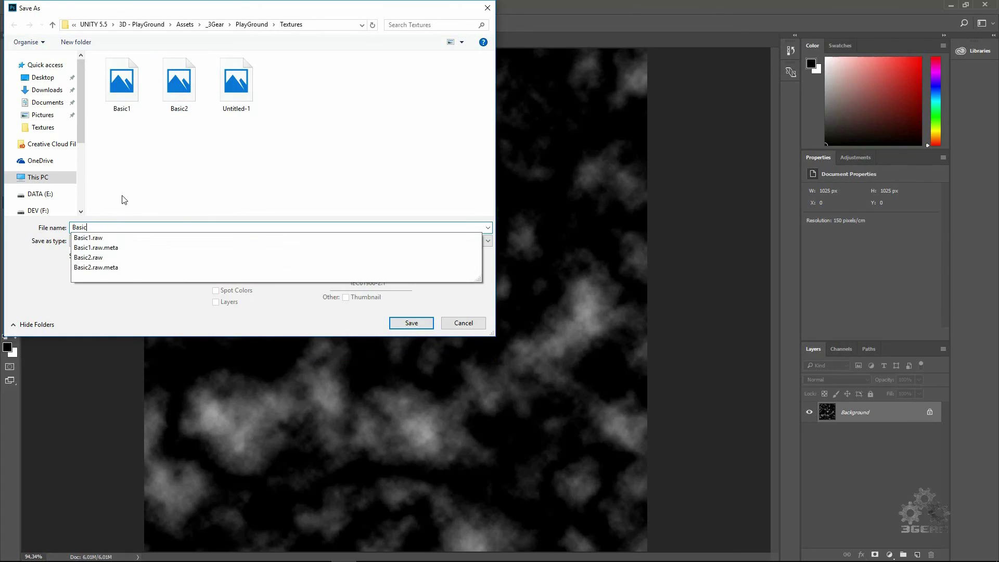
pyautogui.write('3')
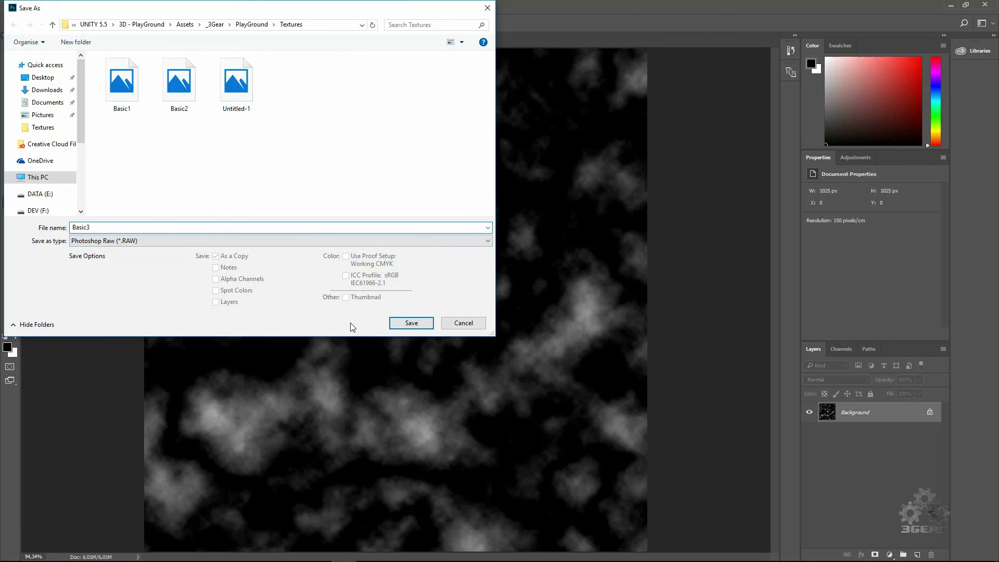
pyautogui.click(410, 323)
# Choose Non-interleaved Order and IBM PC byte order in the raw options and confirm.
pyautogui.click(431, 229)
pyautogui.click(429, 271)
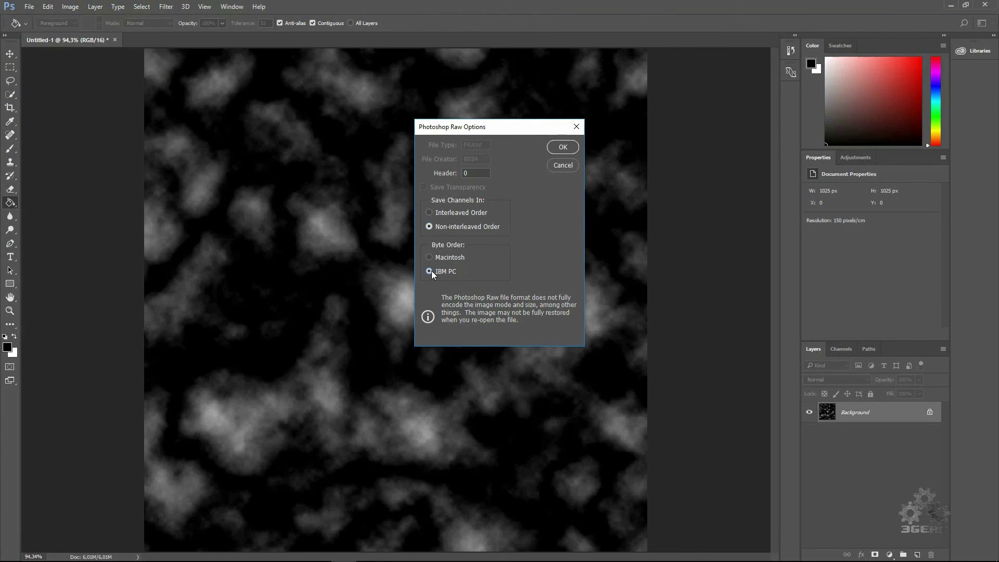
pyautogui.click(562, 149)
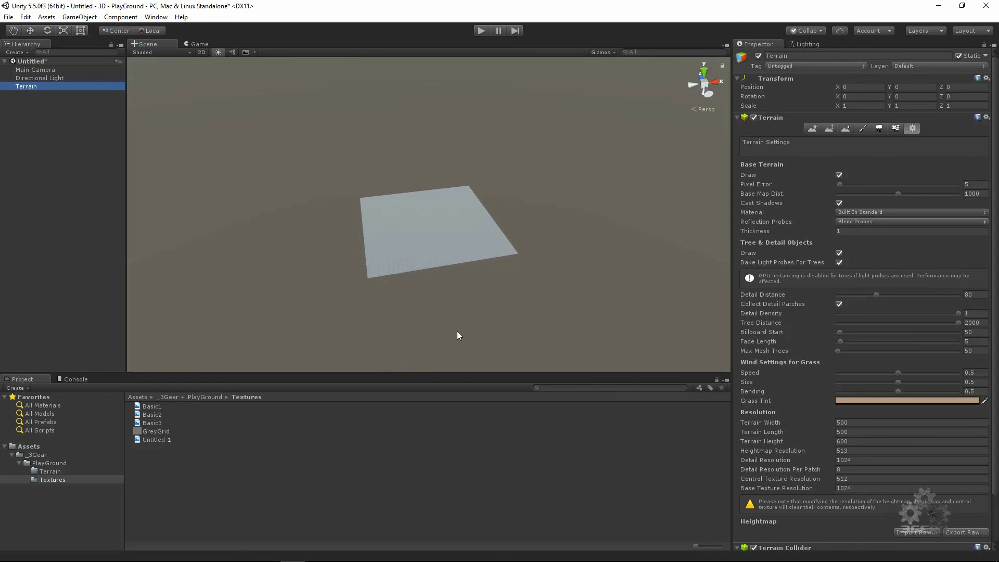
# Start a raw heightmap import and pick Assets/_3Gear/PlayGround/Textures/Basic3.
pyautogui.moveTo(457, 335); pyautogui.dragTo(358, 279)
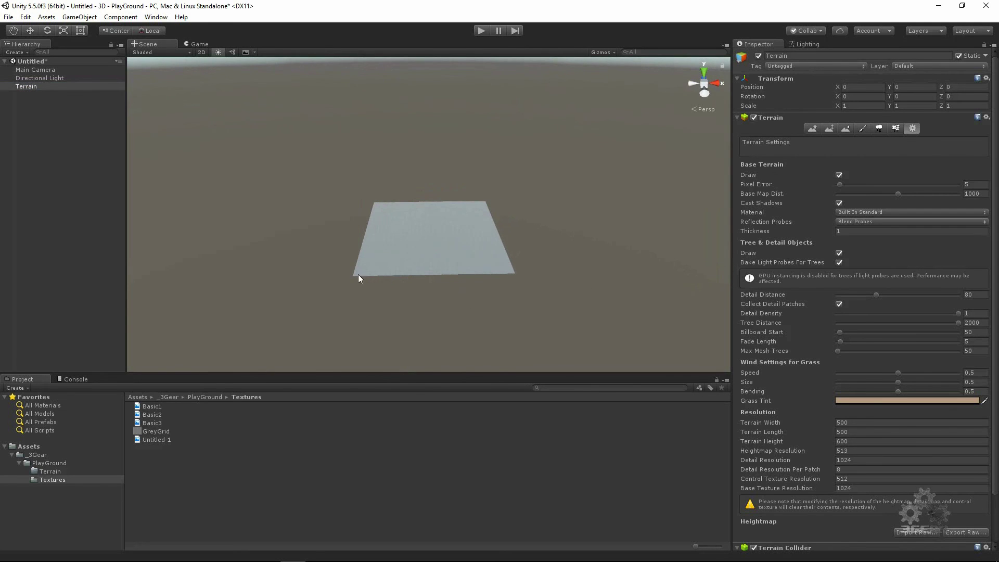
pyautogui.click(920, 534)
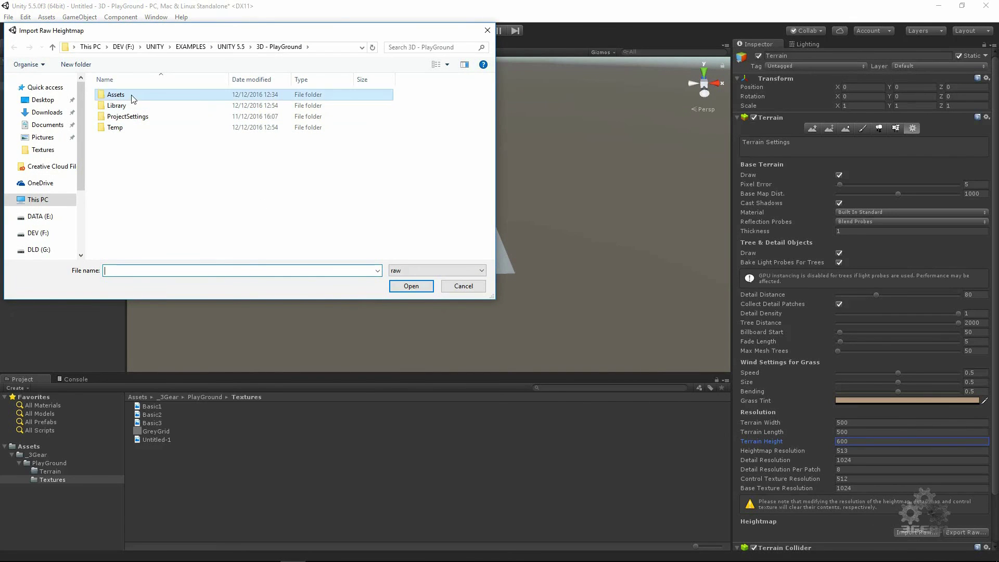
pyautogui.doubleClick(130, 94)
pyautogui.doubleClick(128, 95)
pyautogui.doubleClick(132, 96)
pyautogui.doubleClick(131, 107)
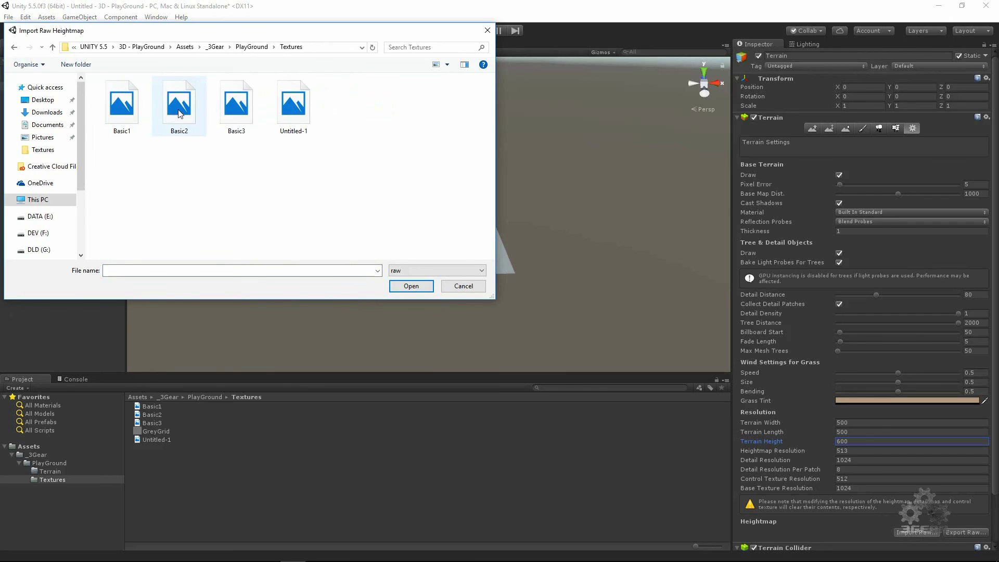
pyautogui.doubleClick(236, 115)
# Set the heightmap width and height to 1025 and import it onto the terrain.
pyautogui.click(98, 49)
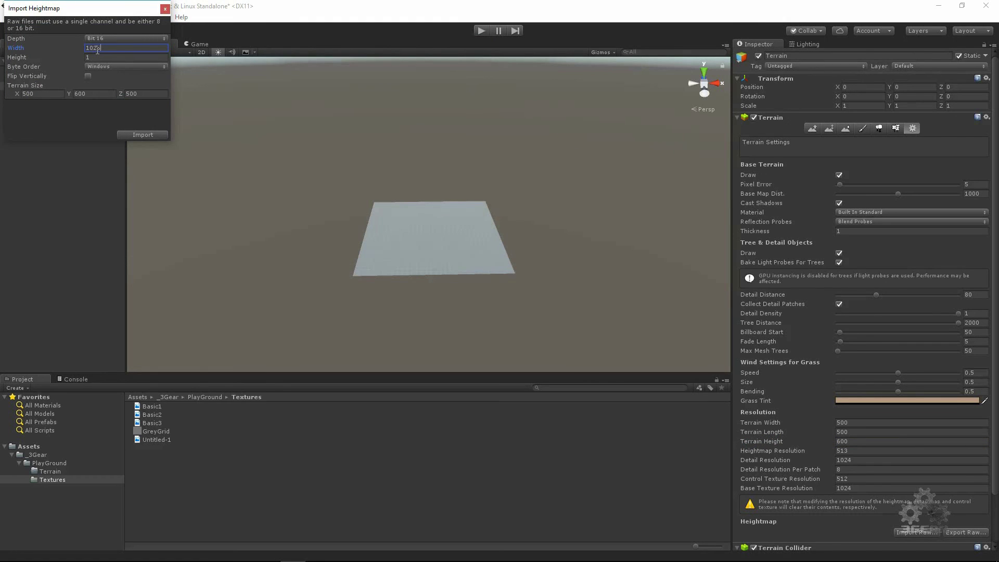
pyautogui.click(109, 58)
pyautogui.click(135, 136)
pyautogui.scroll(5, 526, 311)
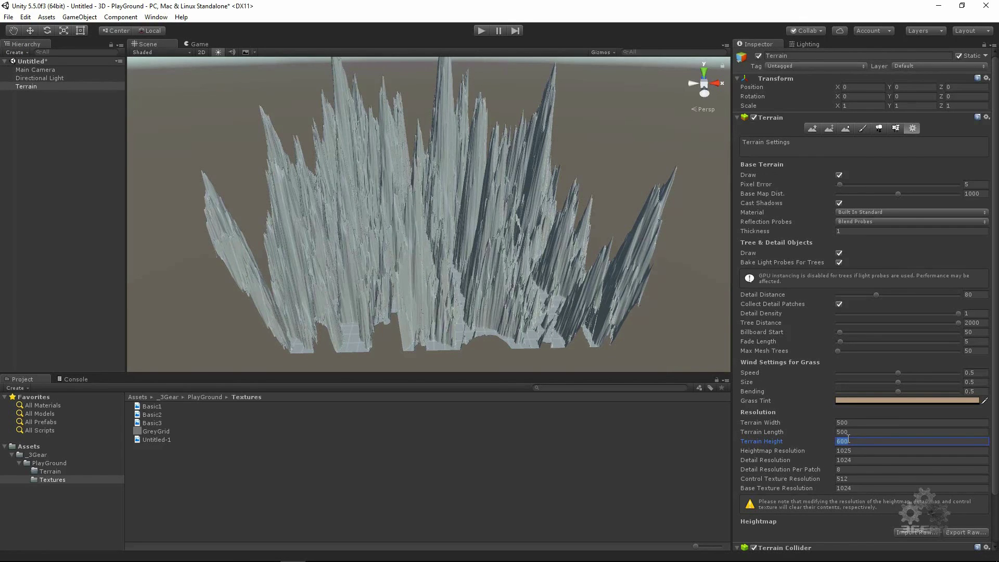
# Lower Terrain Height to 250, orbit to inspect the tamer peaks, and begin editing Terrain Width.
pyautogui.write('250')
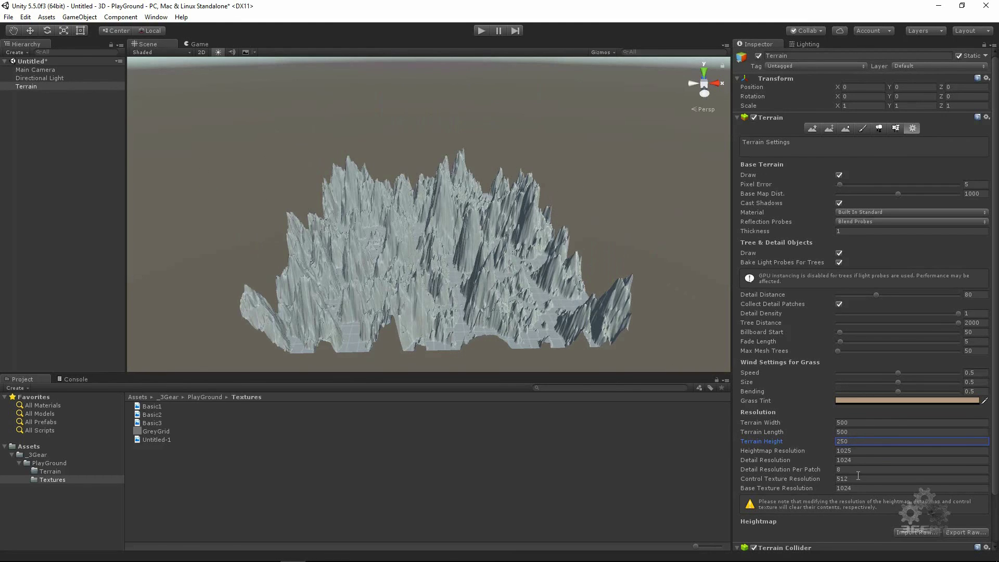
pyautogui.scroll(-6, 538, 321)
pyautogui.moveTo(532, 310); pyautogui.dragTo(357, 257)
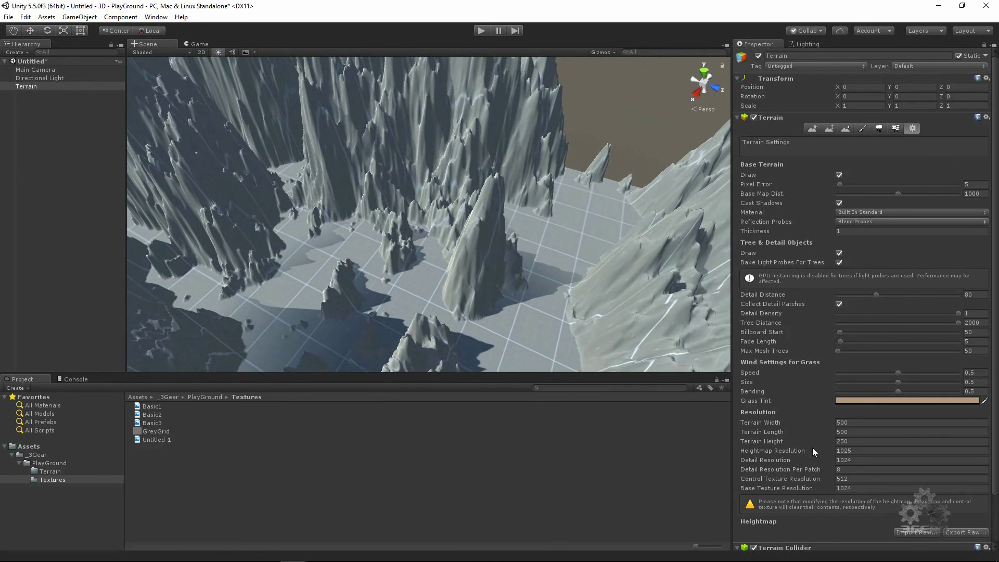
pyautogui.click(843, 424)
# Set Terrain Width and Length to 2000, then orbit around the spread-out mountains and down a valley.
pyautogui.press('Tab')
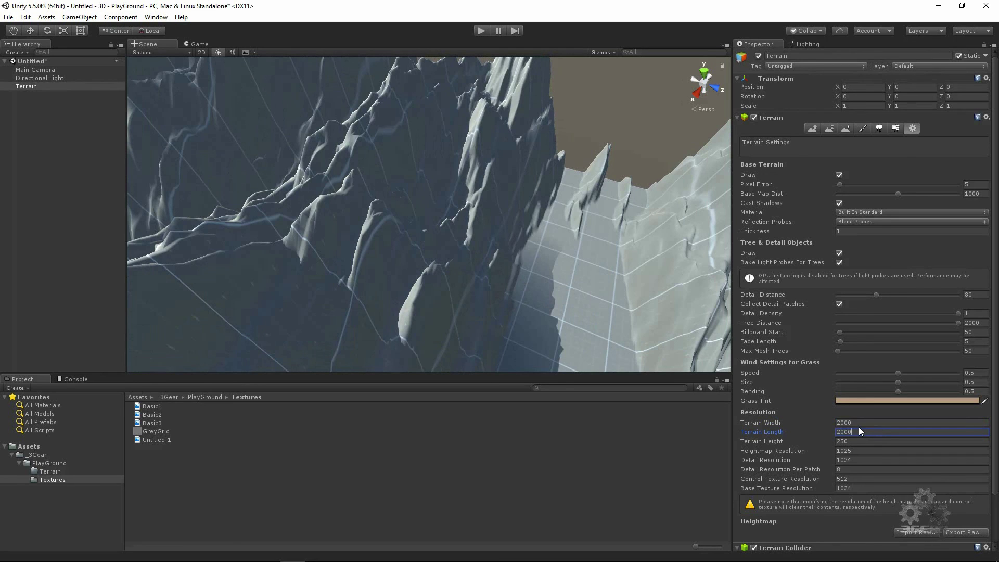
pyautogui.write('2000')
pyautogui.press('Return')
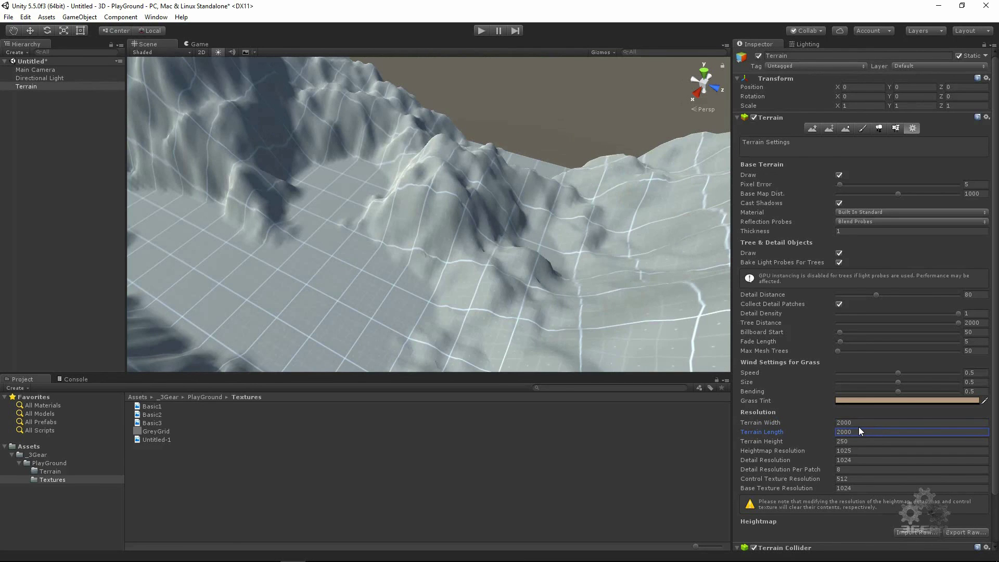
pyautogui.moveTo(585, 256); pyautogui.dragTo(388, 235)
pyautogui.scroll(5, 358, 250)
pyautogui.moveTo(432, 260); pyautogui.dragTo(370, 274)
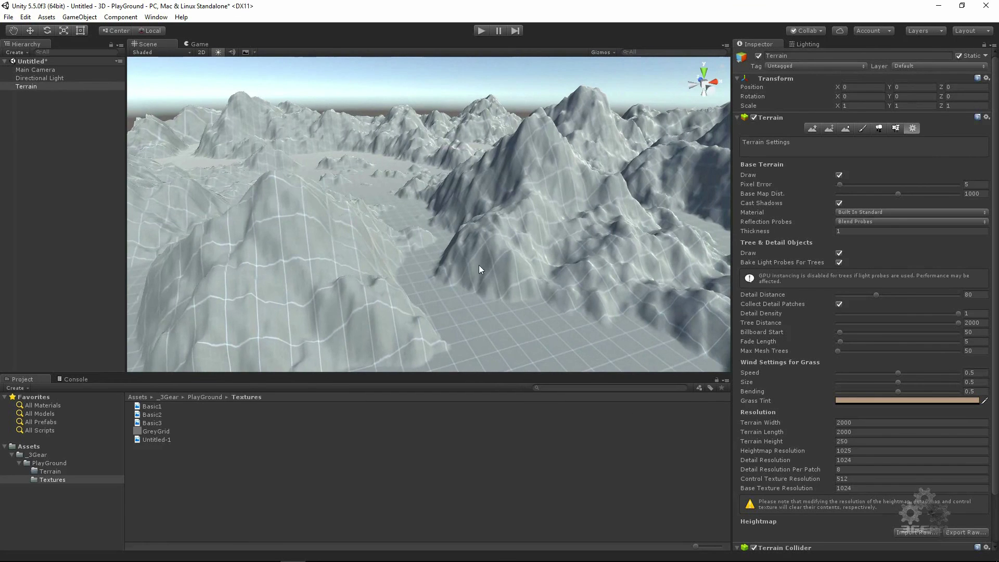
pyautogui.moveTo(484, 265); pyautogui.dragTo(388, 246)
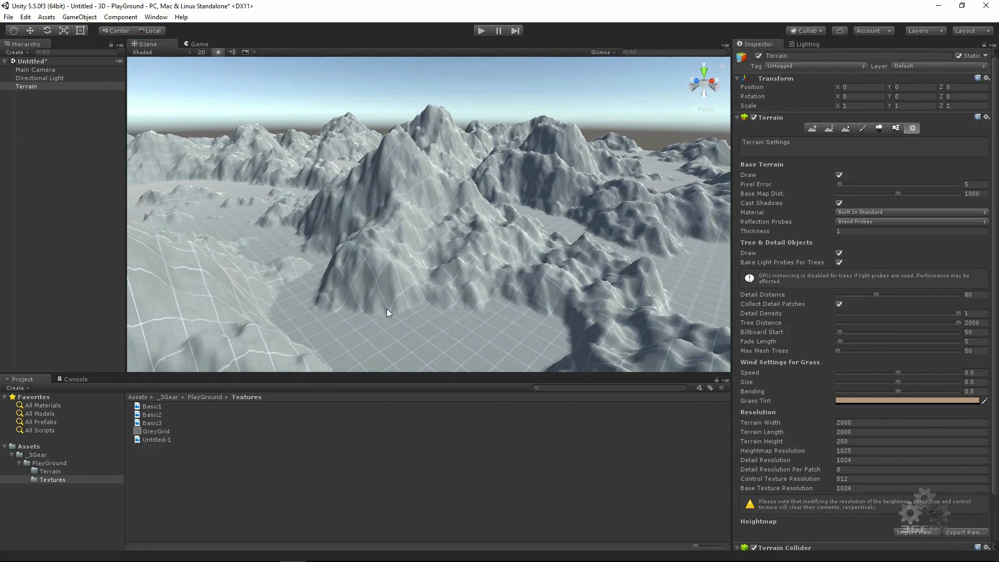
pyautogui.moveTo(386, 309); pyautogui.dragTo(263, 277)
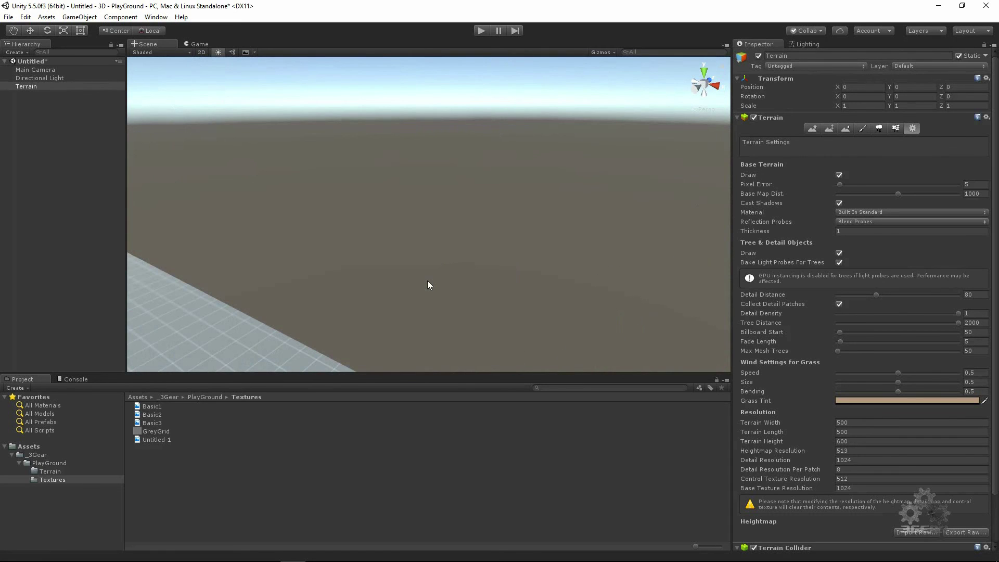
# Bring the flat 500 × 500 terrain into view and select its Terrain Height field.
pyautogui.moveTo(426, 280); pyautogui.dragTo(444, 239)
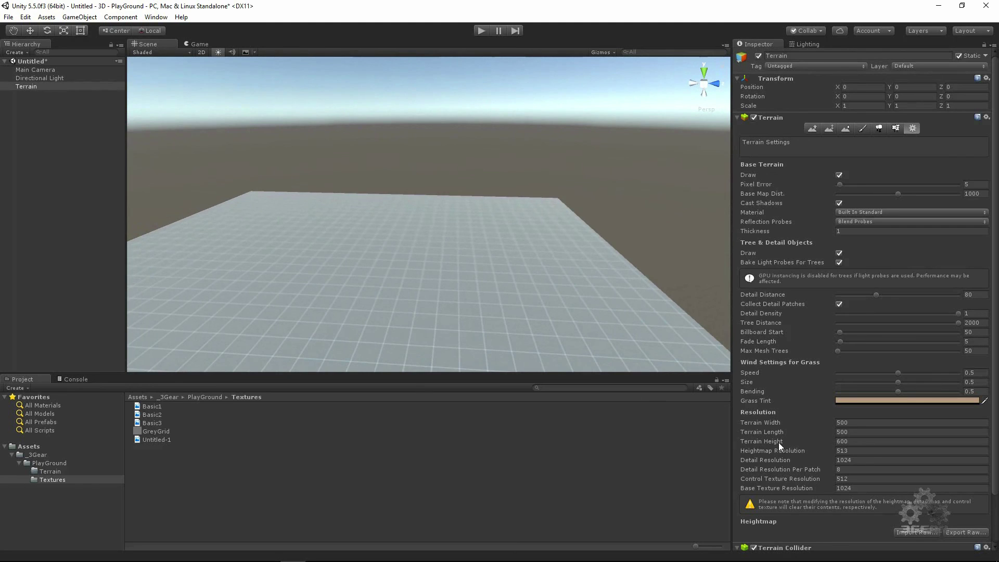
pyautogui.moveTo(393, 282); pyautogui.dragTo(522, 232)
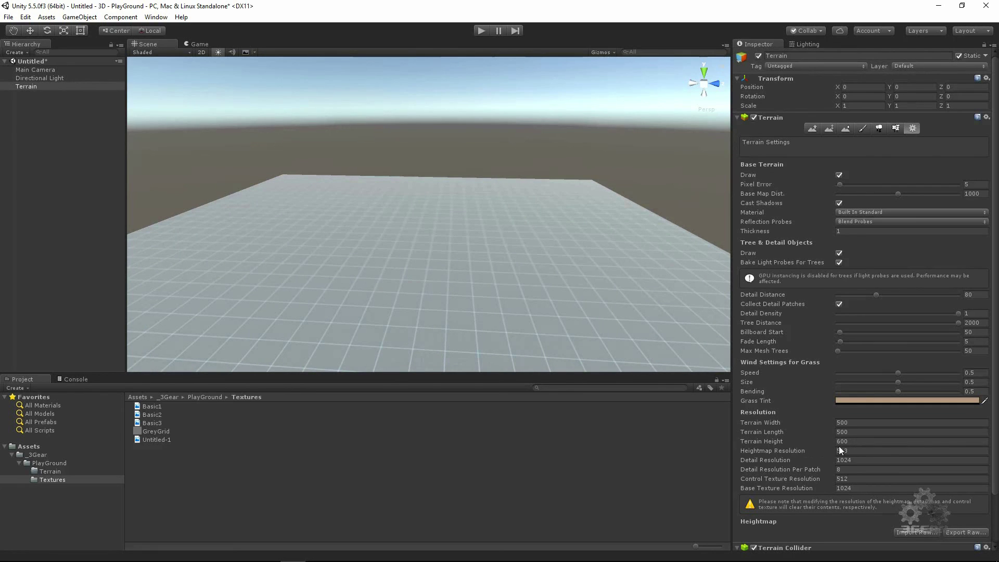
pyautogui.click(862, 442)
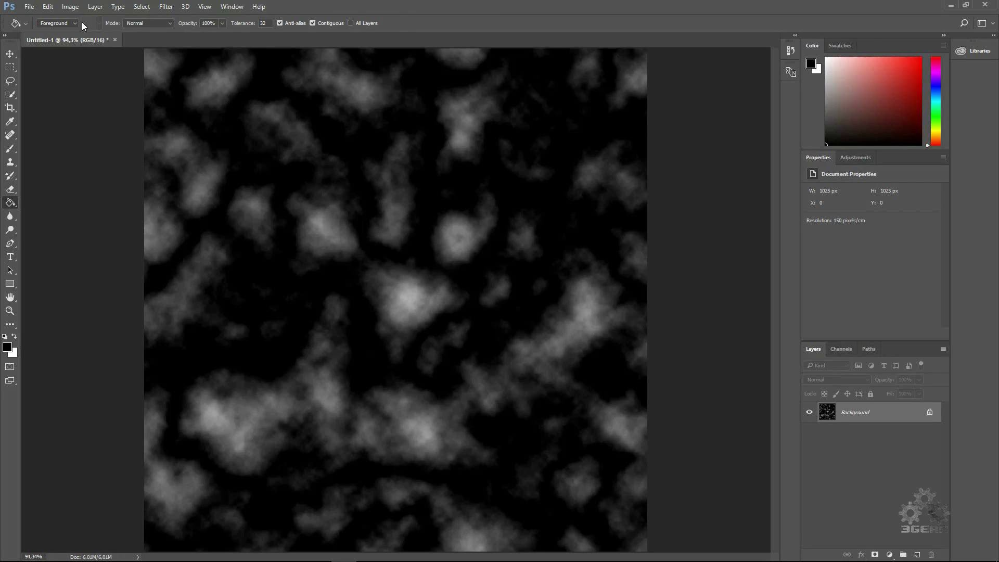
# Apply a Curves adjustment mapping input 255 to output 100 to dim the clouds.
pyautogui.click(70, 8)
pyautogui.moveTo(79, 34)
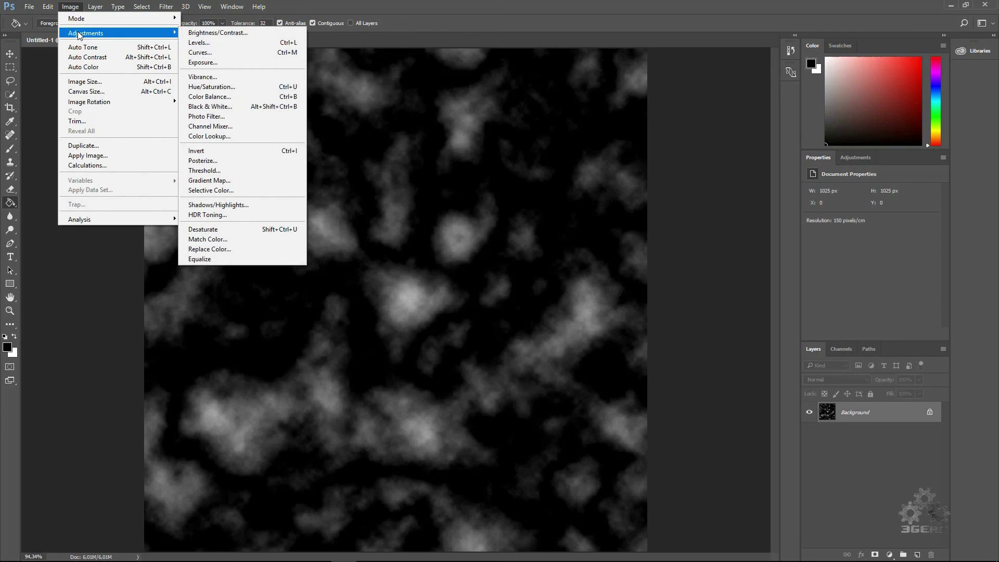
pyautogui.click(226, 54)
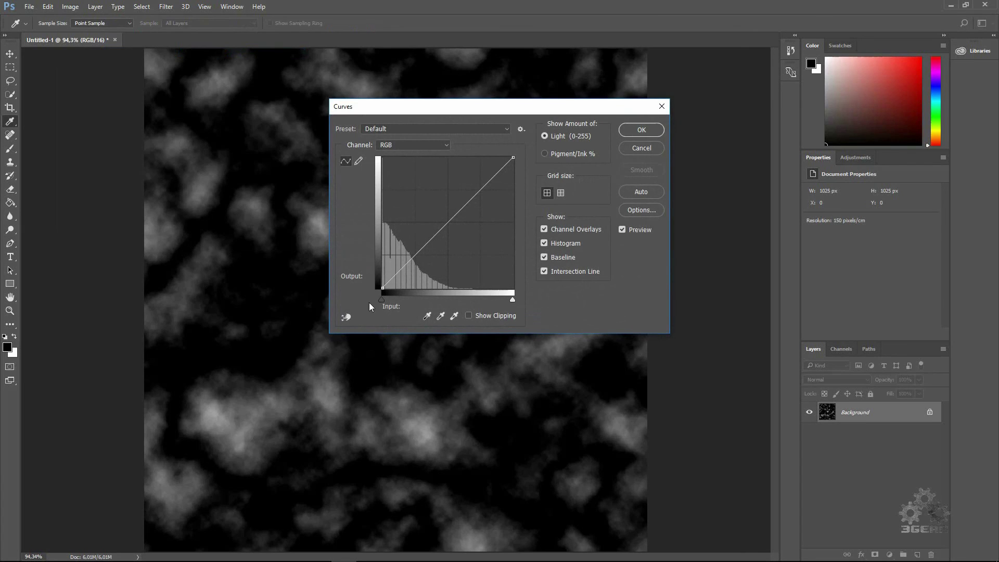
pyautogui.click(382, 288)
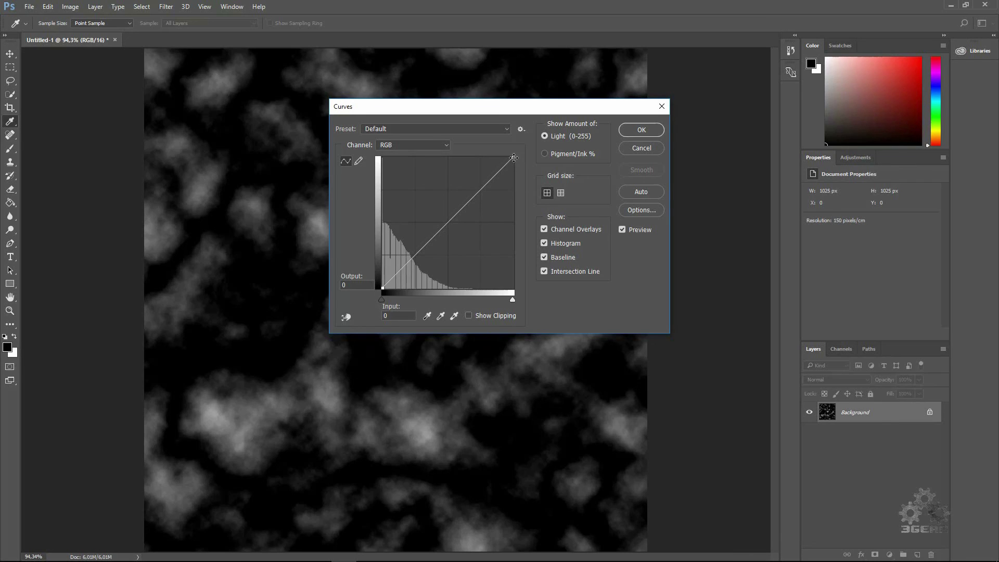
pyautogui.moveTo(513, 157); pyautogui.dragTo(544, 237)
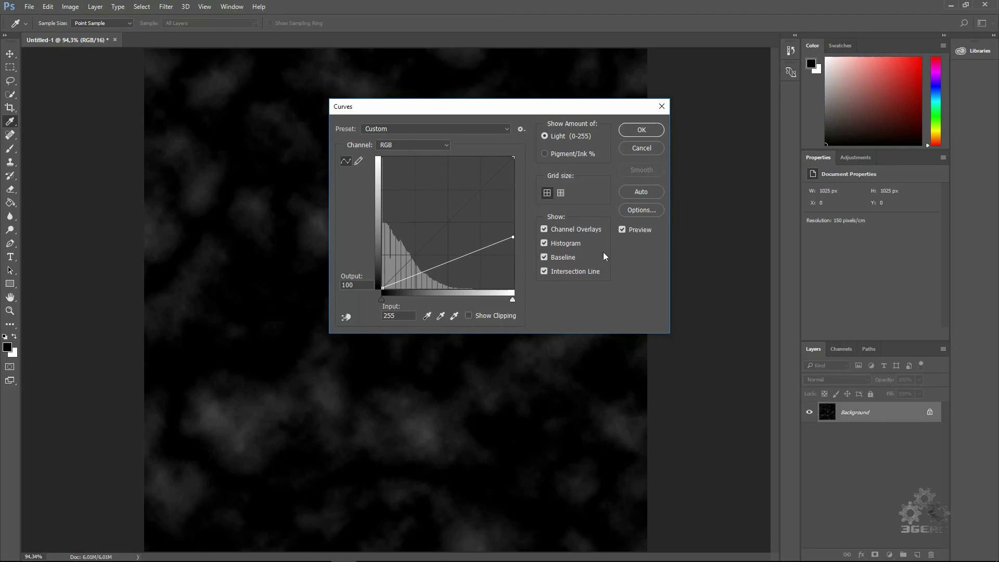
pyautogui.click(634, 131)
pyautogui.press('g')
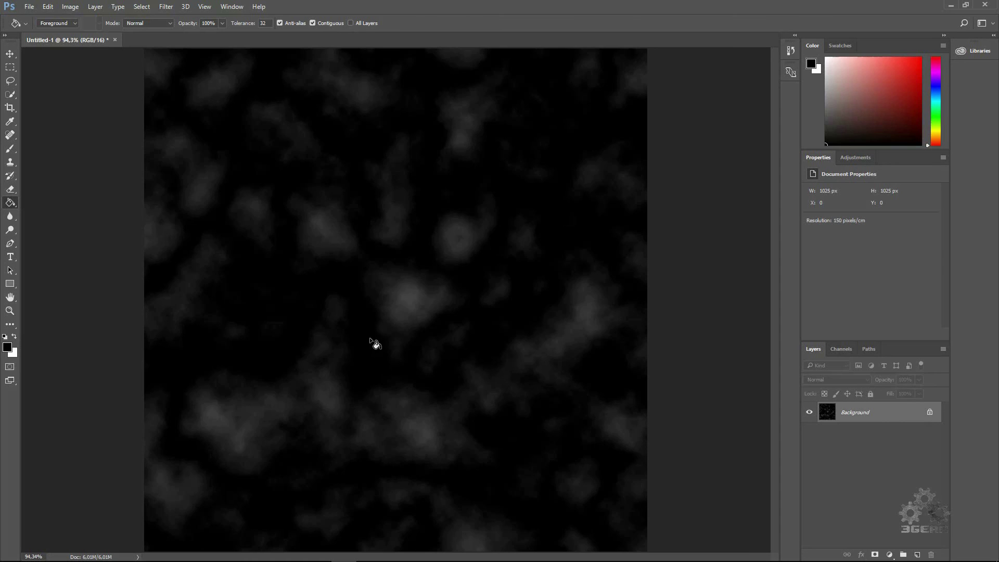
# Save the cloud image as a Photoshop Raw file named Basic4 in the Textures folder.
pyautogui.click(28, 7)
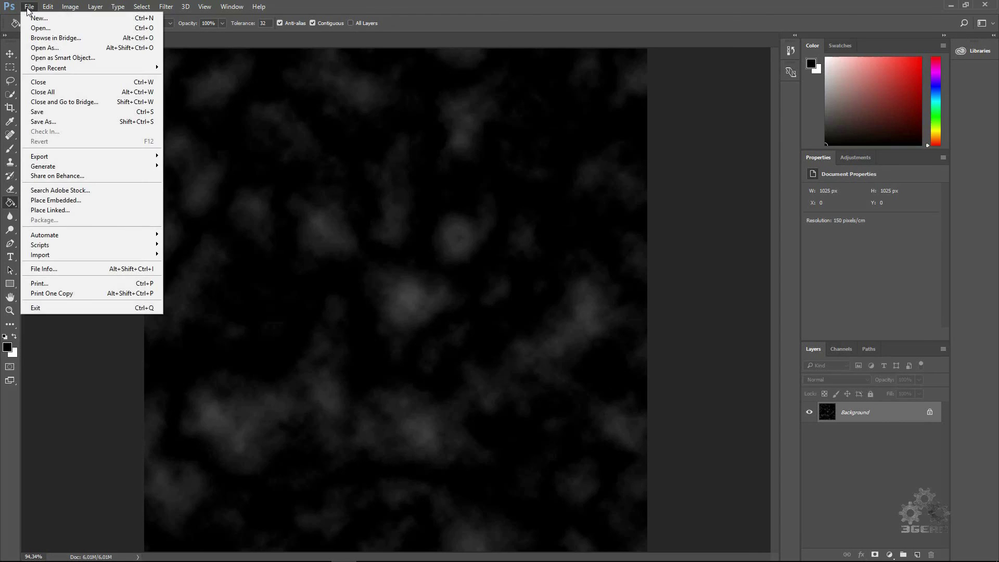
pyautogui.click(52, 121)
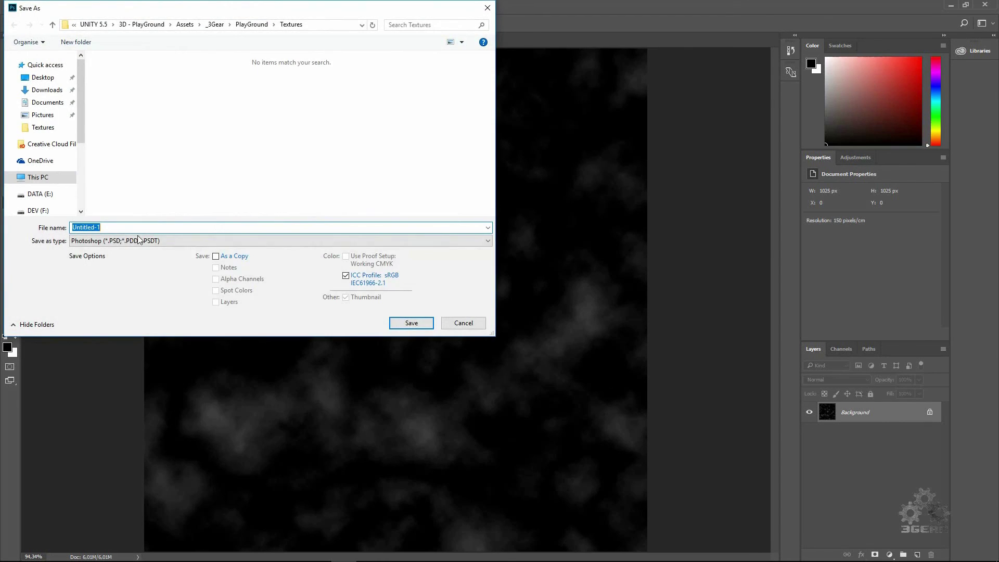
pyautogui.click(246, 241)
pyautogui.click(138, 338)
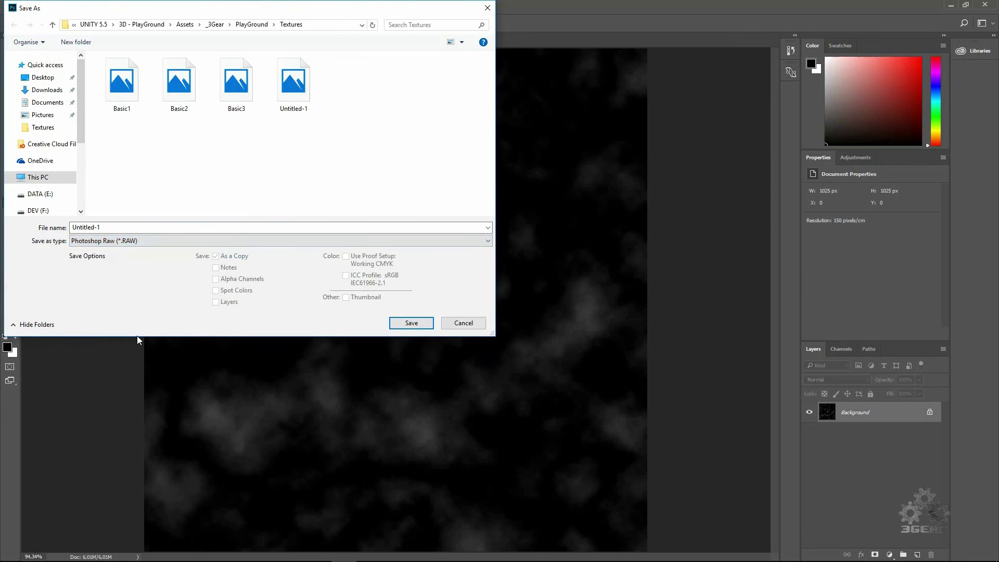
pyautogui.click(234, 103)
pyautogui.click(117, 224)
pyautogui.click(117, 224)
pyautogui.press('BackSpace')
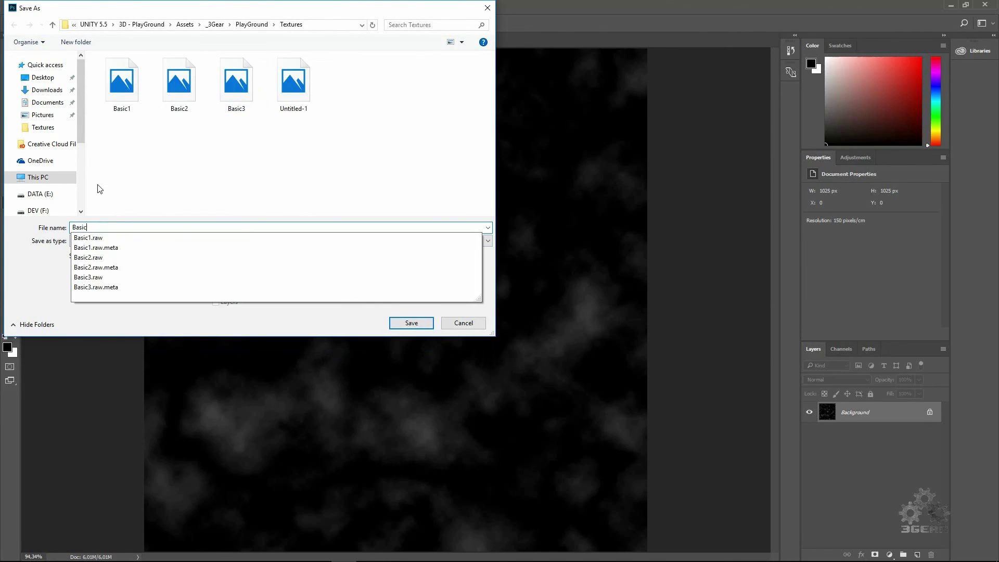
pyautogui.write('4')
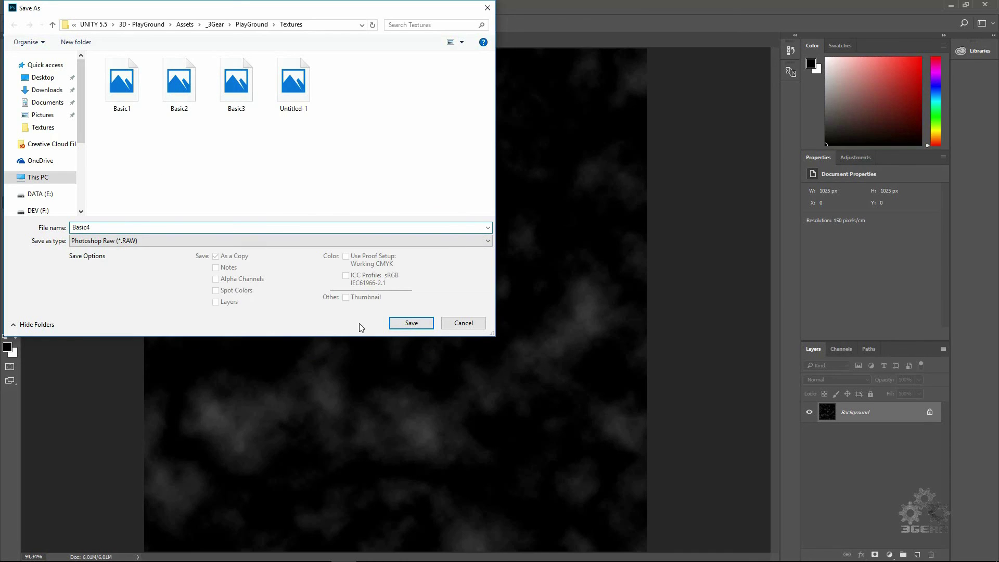
pyautogui.click(411, 323)
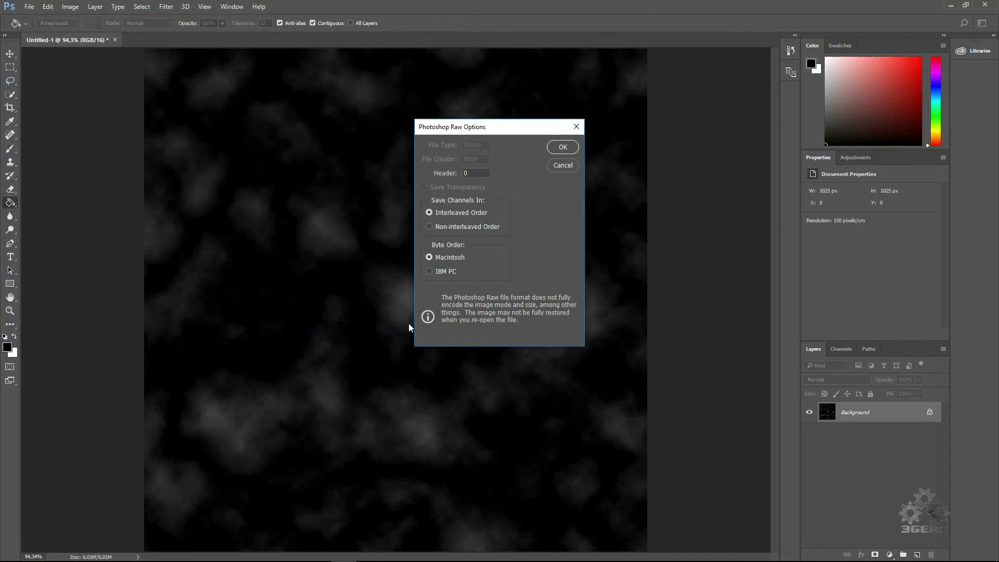
# Set the raw options to Non-interleaved order with IBM PC byte order.
pyautogui.click(430, 227)
pyautogui.click(430, 271)
pyautogui.click(563, 147)
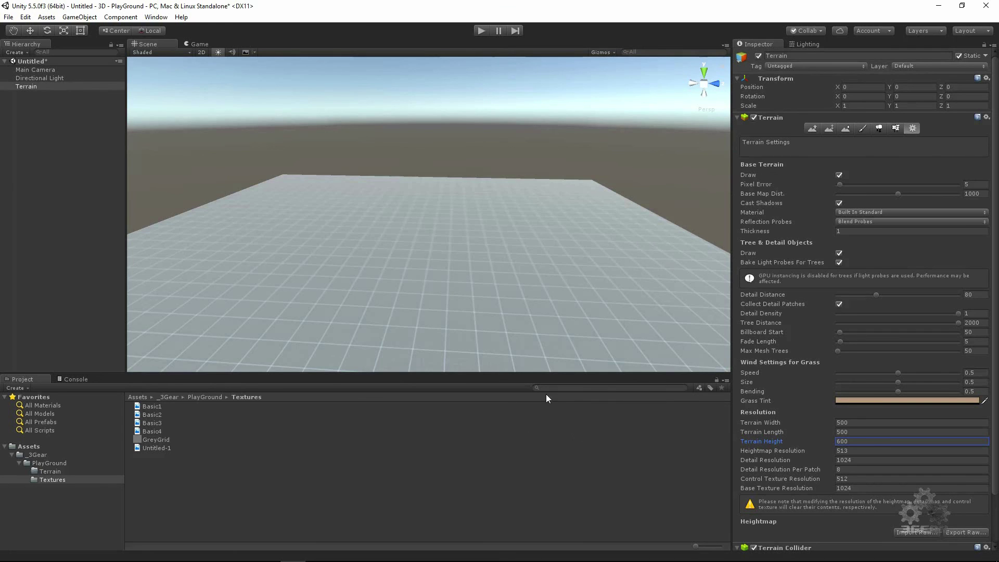
# Import the raw heightmap Basic4 from Assets/_3Gear/PlayGround/Textures into the terrain.
pyautogui.click(909, 533)
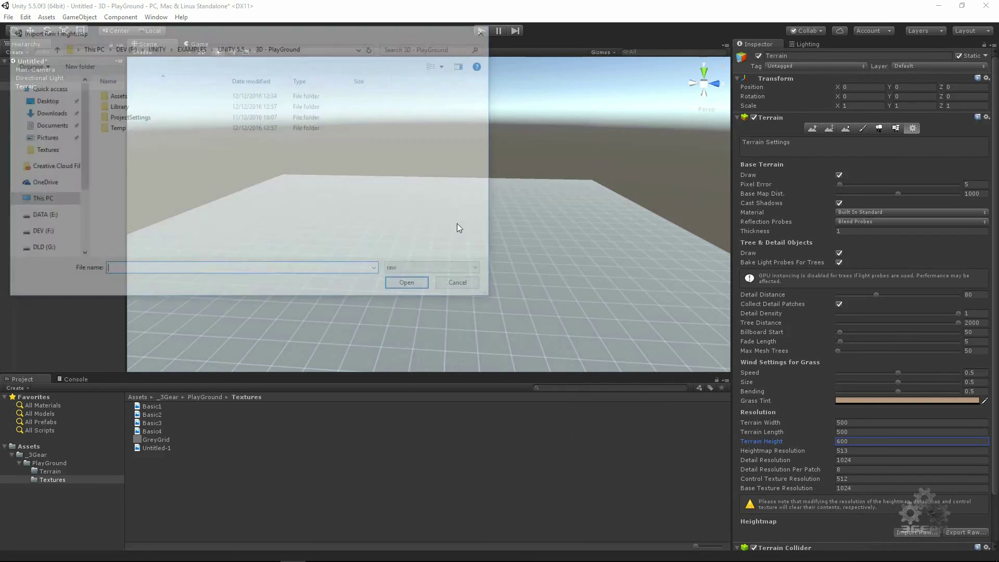
pyautogui.doubleClick(134, 95)
pyautogui.doubleClick(134, 97)
pyautogui.doubleClick(134, 97)
pyautogui.click(134, 108)
pyautogui.doubleClick(134, 106)
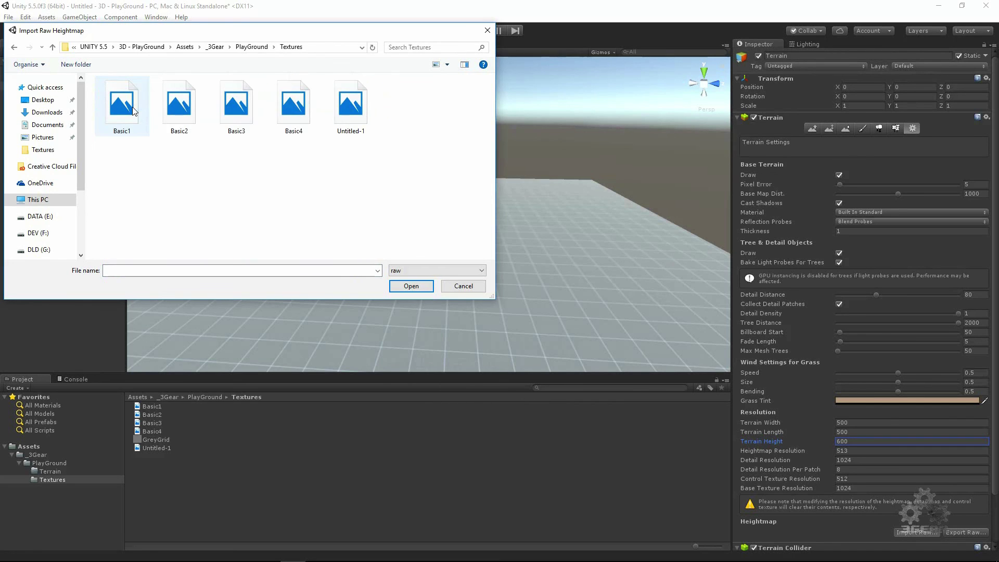
pyautogui.click(299, 117)
pyautogui.doubleClick(297, 118)
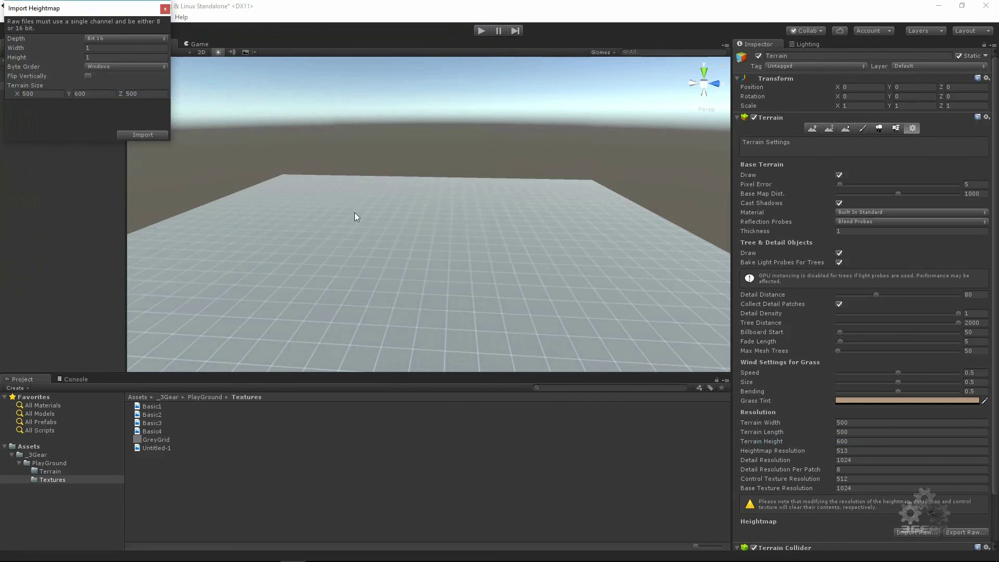
# Set the heightmap import width and height to 1025.
pyautogui.click(108, 49)
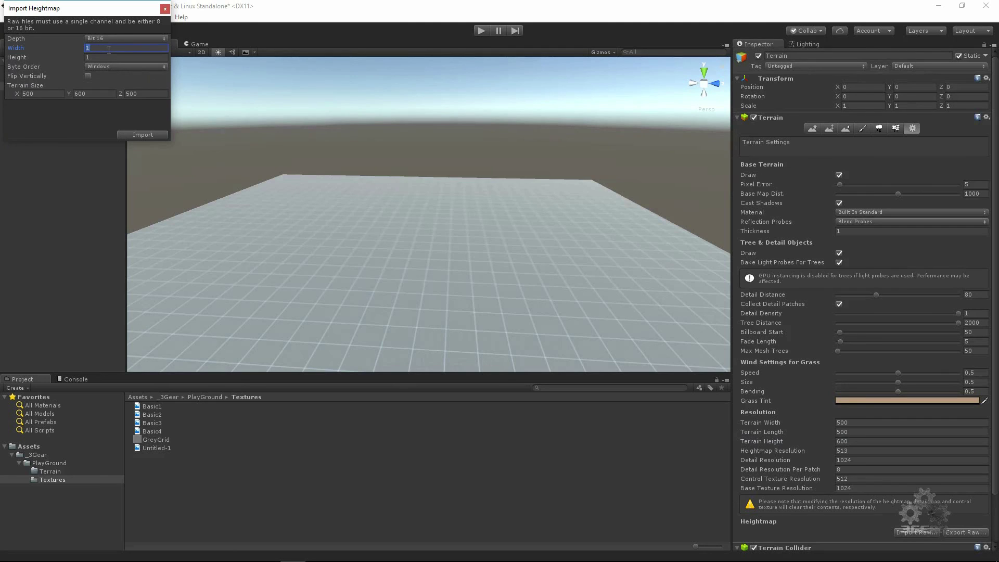
pyautogui.write('1025')
pyautogui.click(131, 59)
pyautogui.write('1025')
pyautogui.click(152, 137)
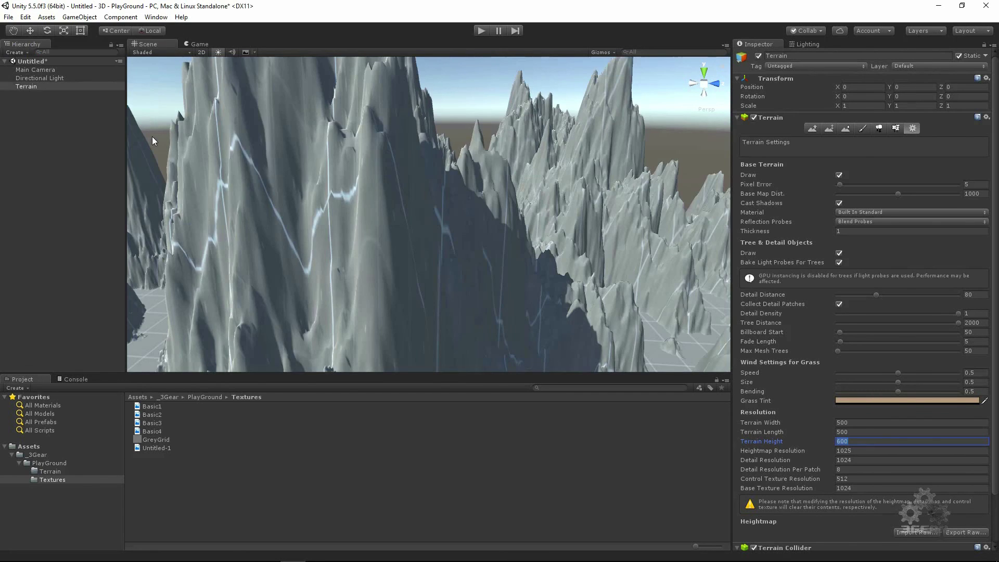
pyautogui.scroll(-10, 472, 189)
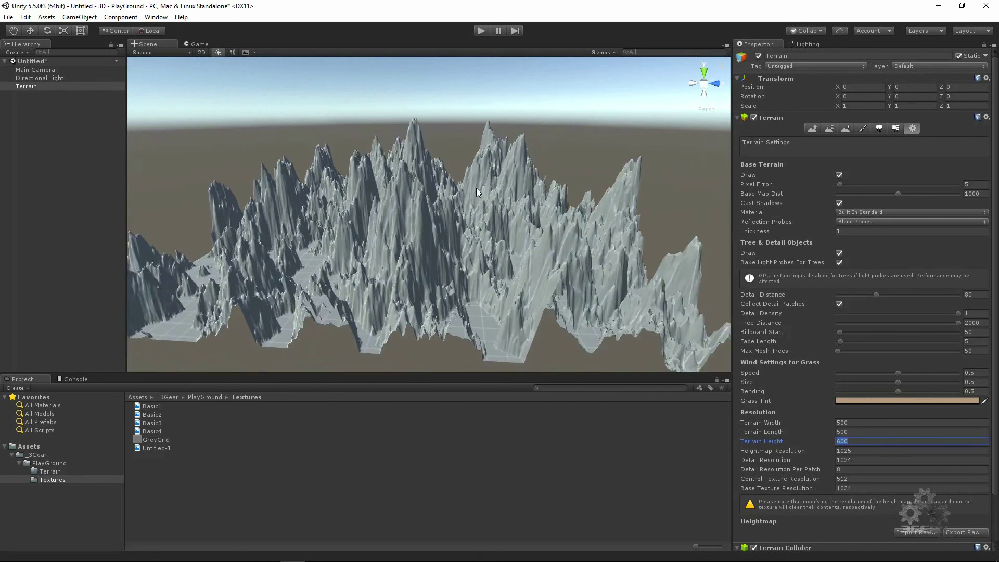
pyautogui.moveTo(567, 253); pyautogui.dragTo(508, 252)
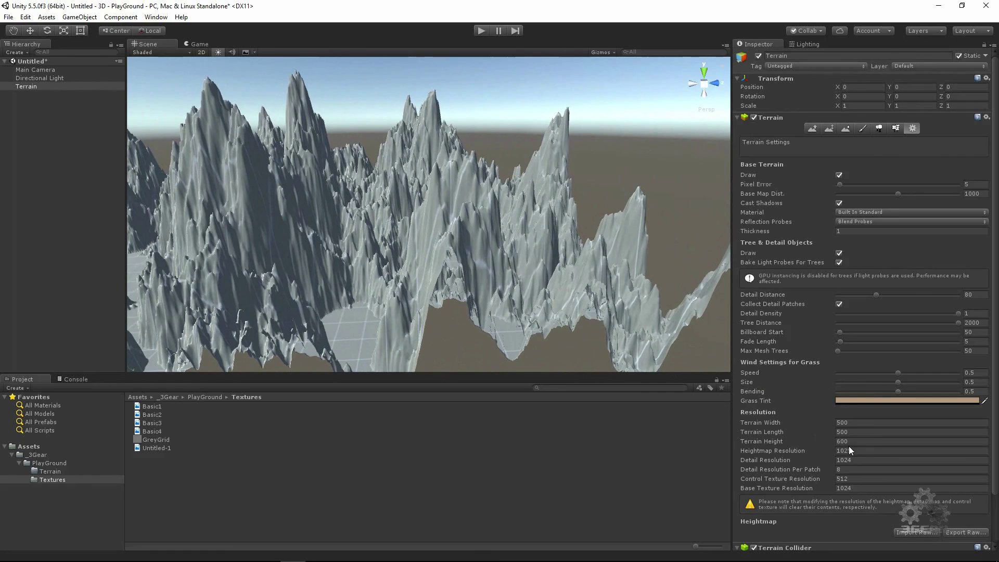
pyautogui.moveTo(392, 241); pyautogui.dragTo(297, 298)
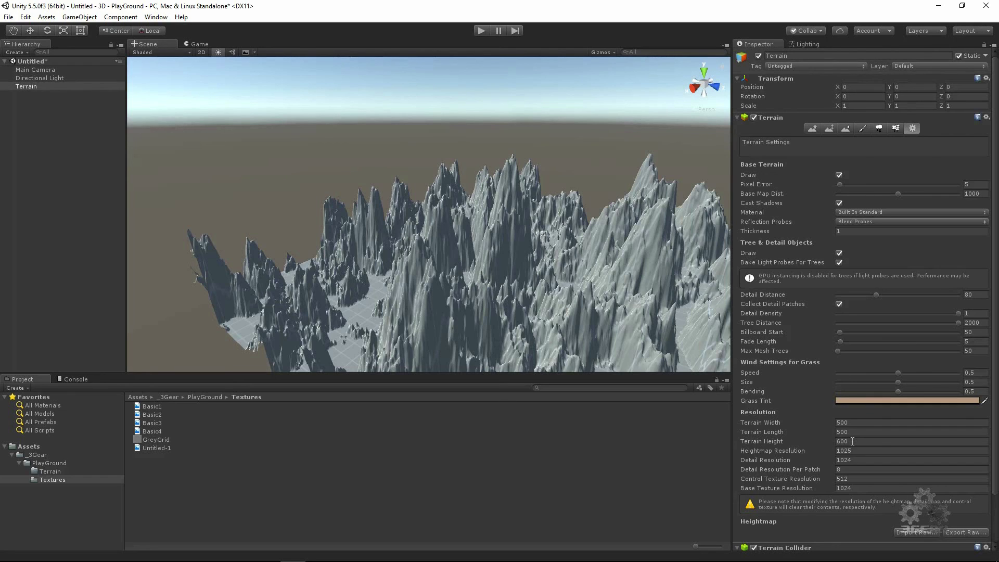
pyautogui.click(852, 441)
pyautogui.write('500')
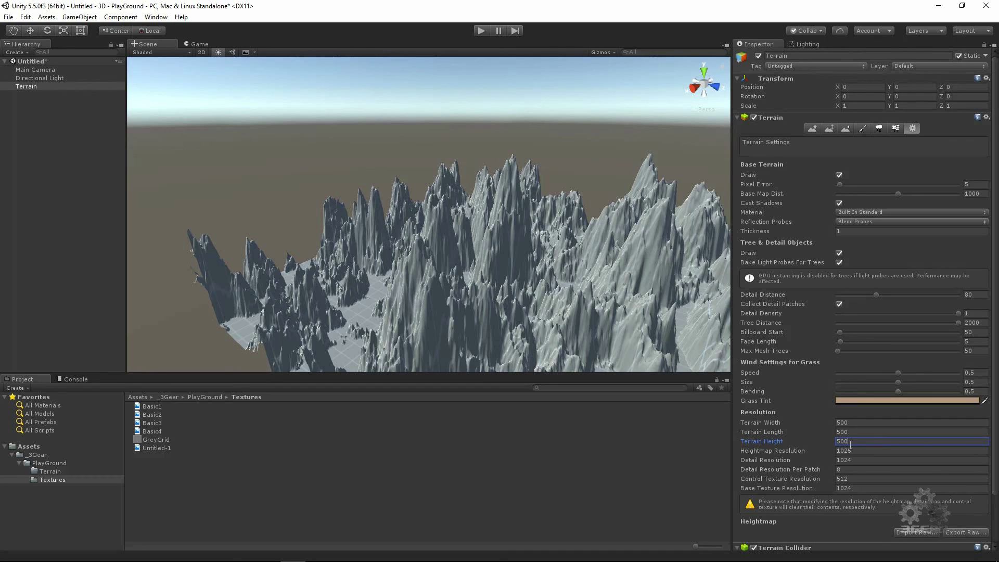
pyautogui.doubleClick(843, 443)
# Set the terrain width and length to 2000 in Terrain Settings.
pyautogui.click(850, 423)
pyautogui.write('2000')
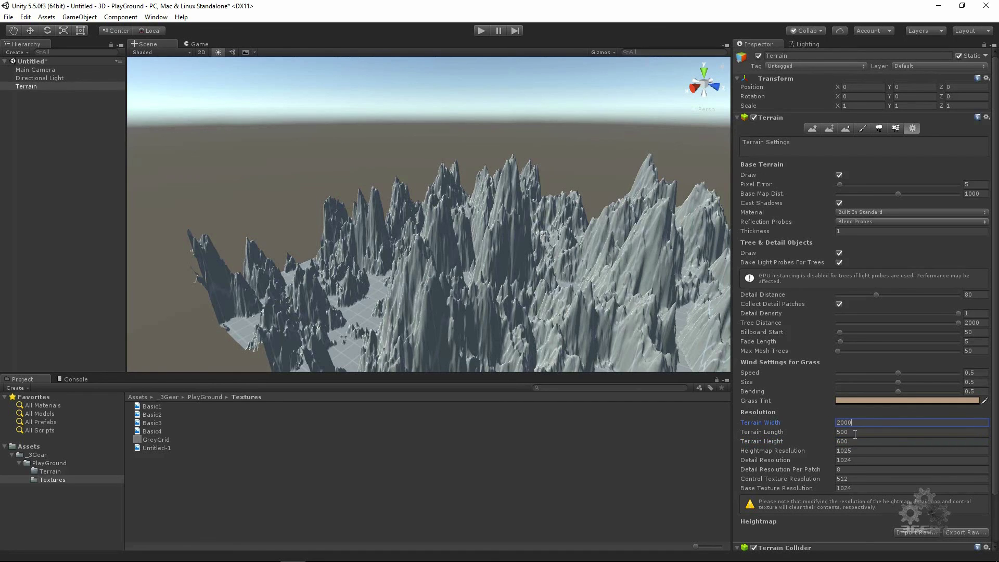
pyautogui.click(855, 432)
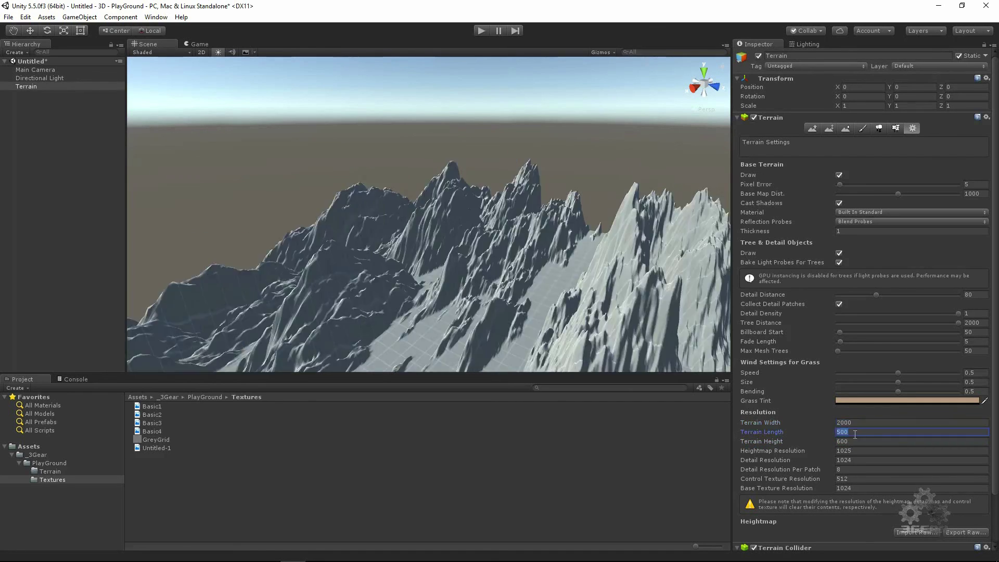
pyautogui.write('2000')
pyautogui.press('Return')
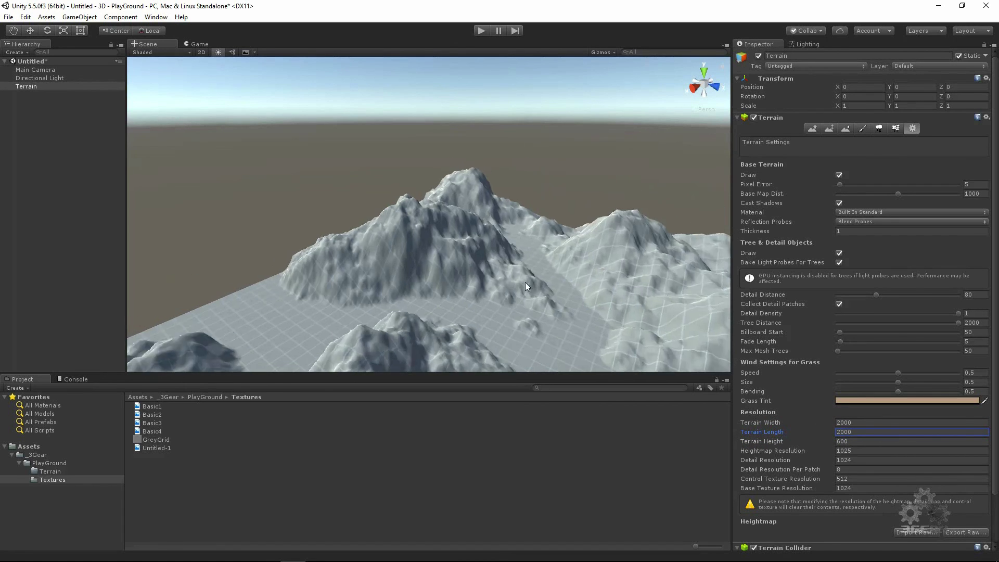
# Orbit and zoom around the Scene view to inspect the spread-out mountain ranges.
pyautogui.moveTo(527, 282); pyautogui.dragTo(654, 277)
pyautogui.scroll(5, 452, 229)
pyautogui.scroll(3, 416, 187)
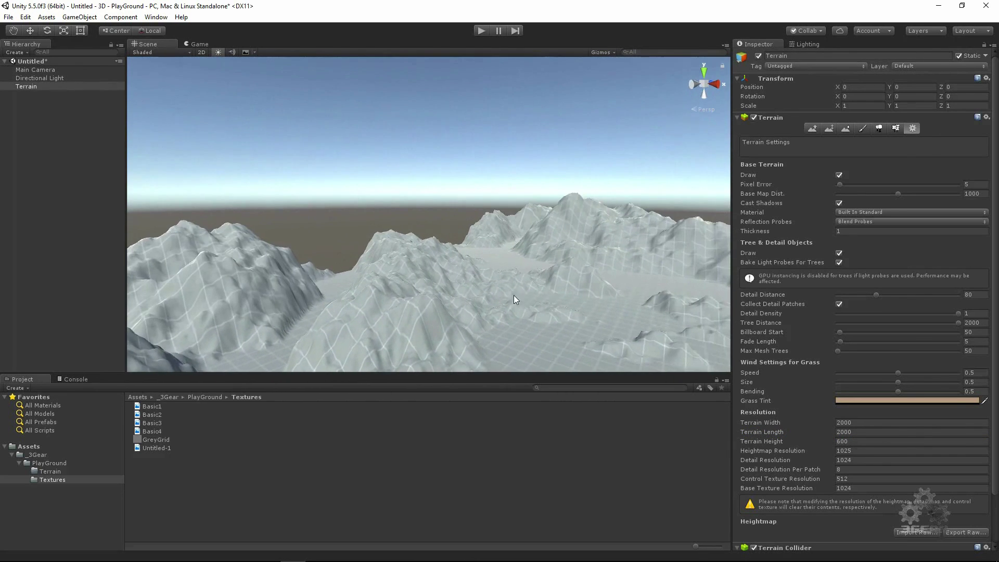
pyautogui.moveTo(513, 291); pyautogui.dragTo(607, 283)
pyautogui.scroll(8, 582, 281)
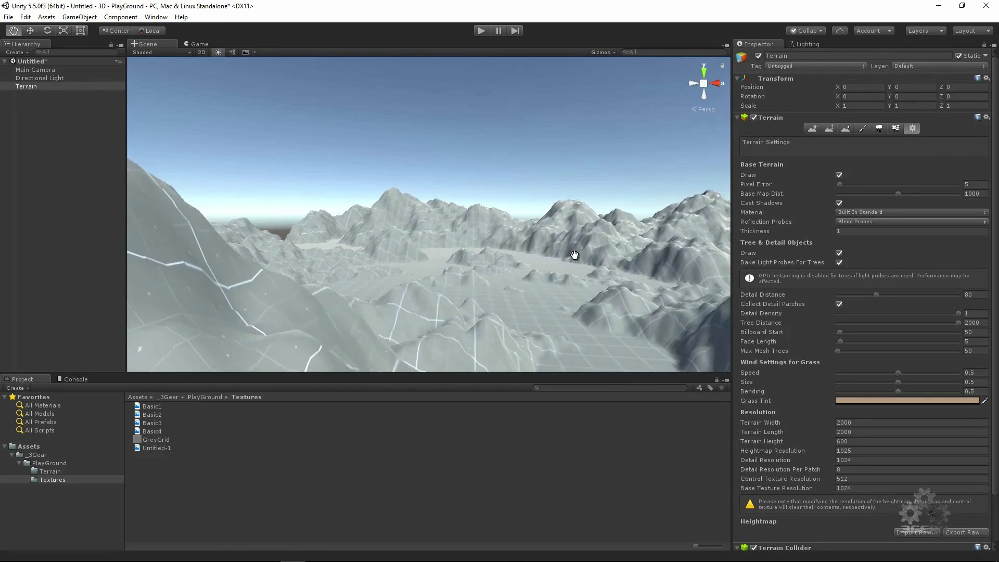
pyautogui.scroll(6, 540, 233)
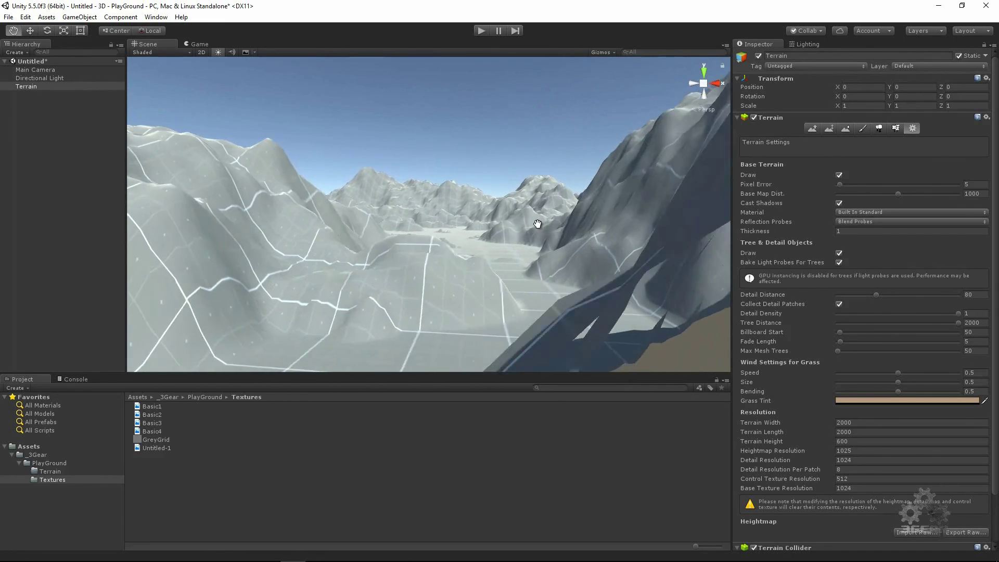
pyautogui.scroll(3, 546, 225)
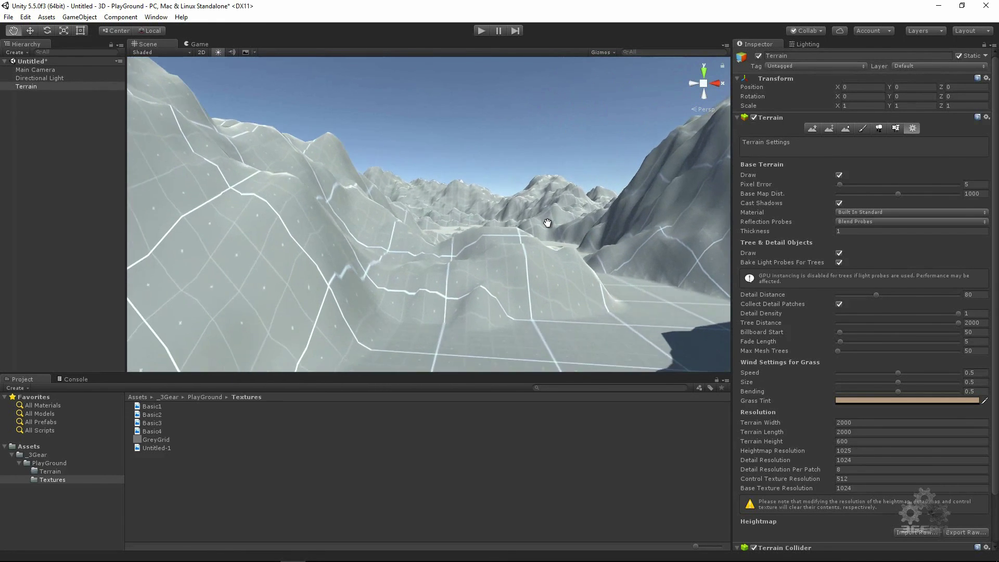
pyautogui.scroll(5, 541, 224)
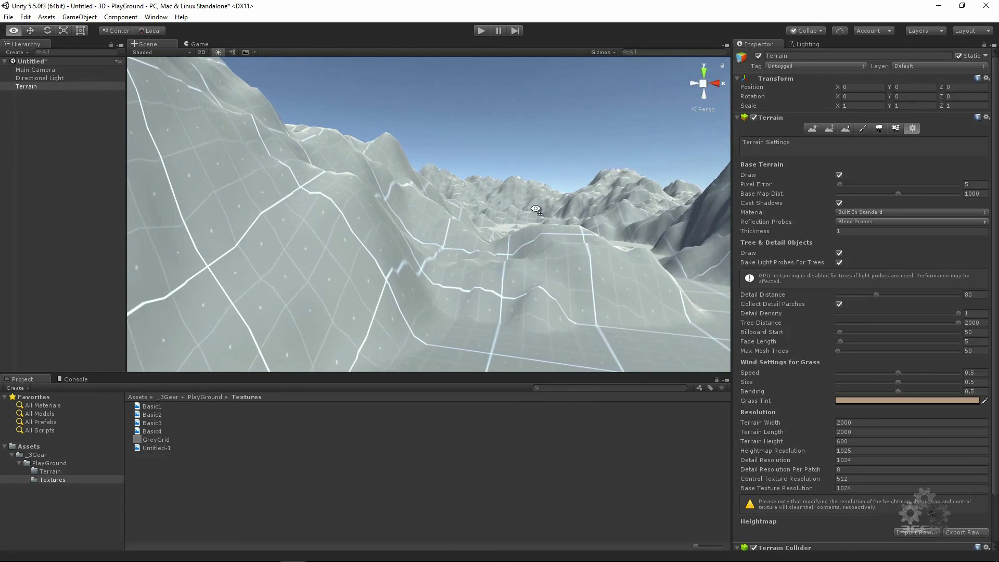
pyautogui.scroll(-8, 601, 218)
pyautogui.moveTo(561, 225); pyautogui.dragTo(385, 265)
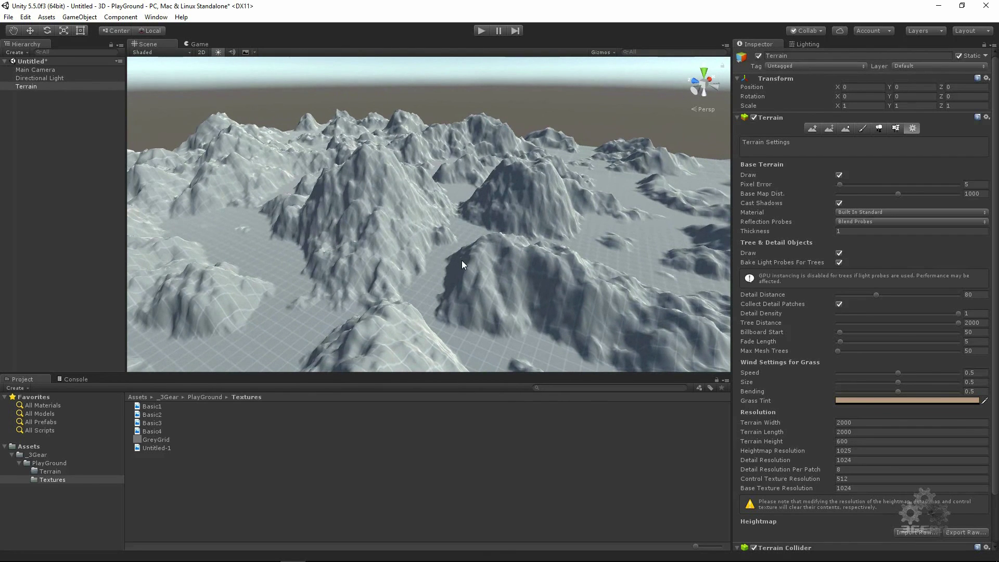